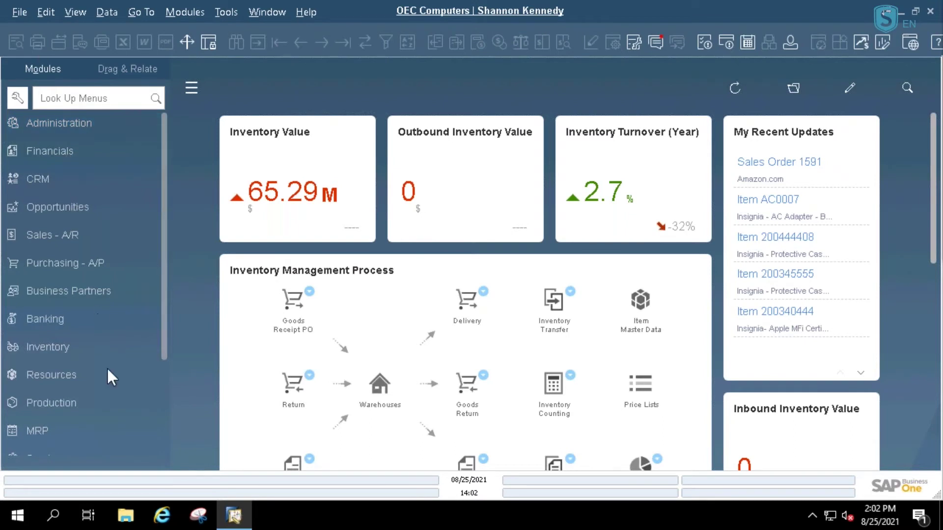
Open the Item Master Data form in the Inventory module.
{"action": "left_click", "coordinate": [57, 426]}
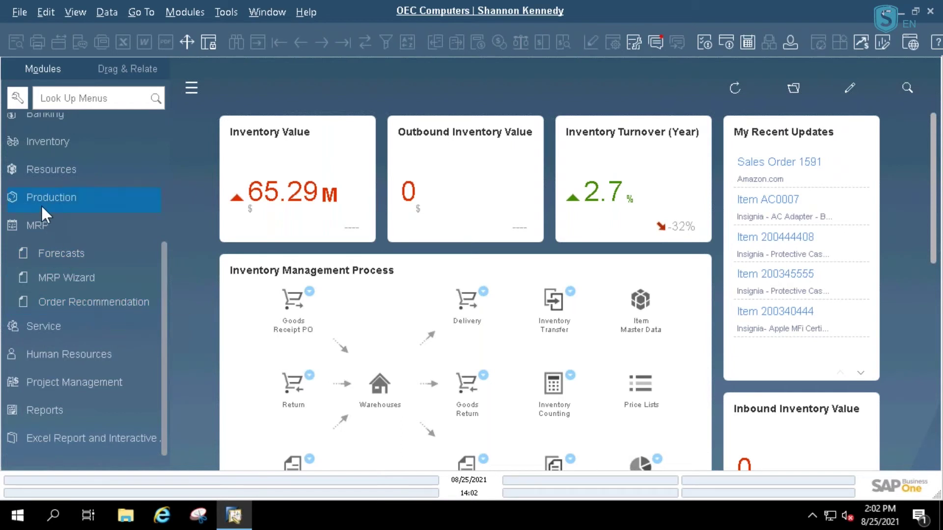
{"action": "left_click", "coordinate": [39, 140]}
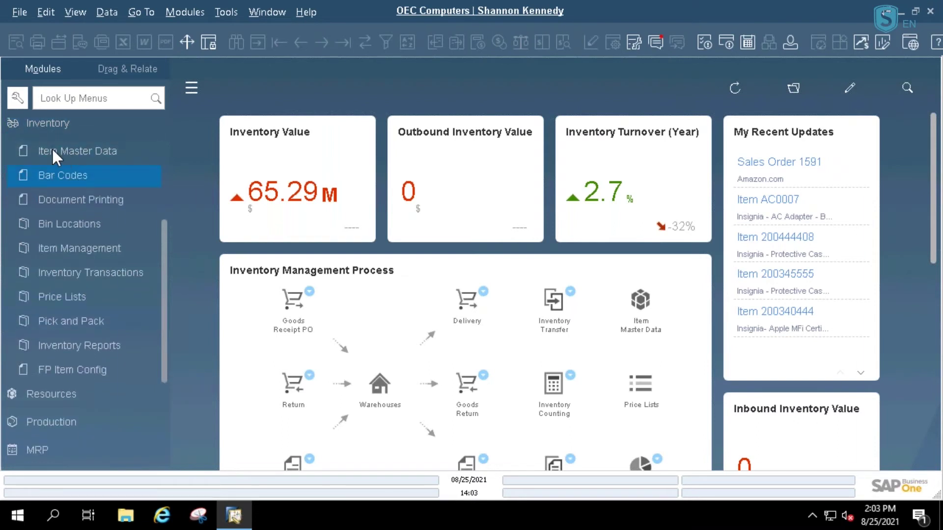
{"action": "left_click", "coordinate": [52, 148]}
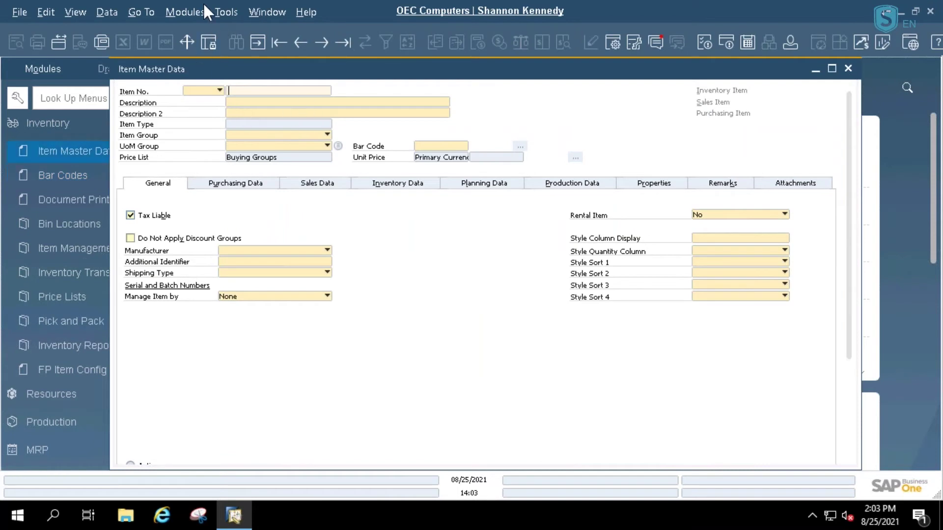
Search item descriptions for "insig" and open item 200340001, the white Insignia Apple MFi Certified 10' Lightning cable.
{"action": "left_click", "coordinate": [257, 102]}
{"action": "type", "text": "insig"}
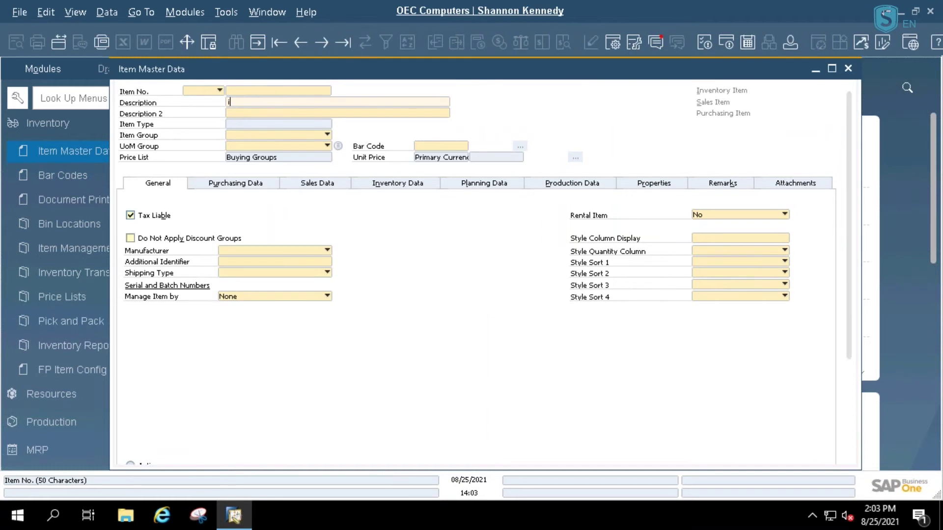
{"action": "key", "text": "Tab"}
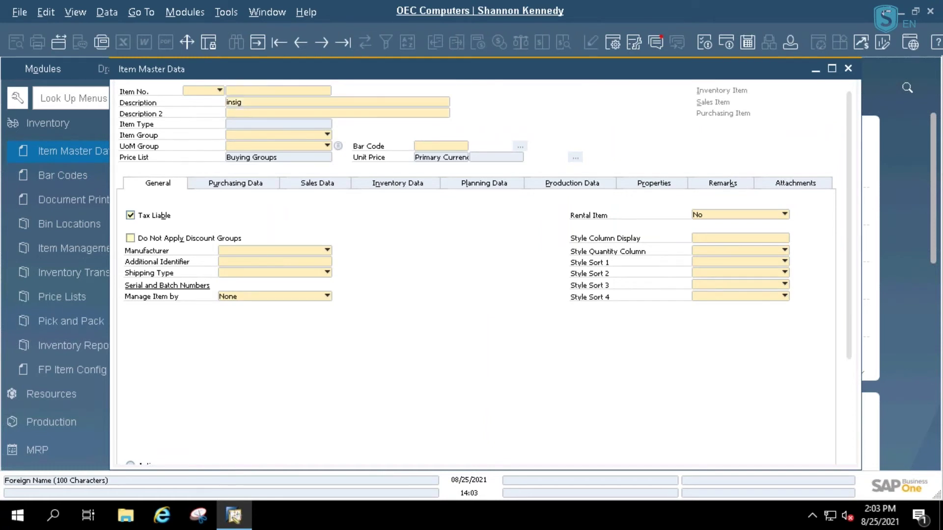
{"action": "key", "text": "Return"}
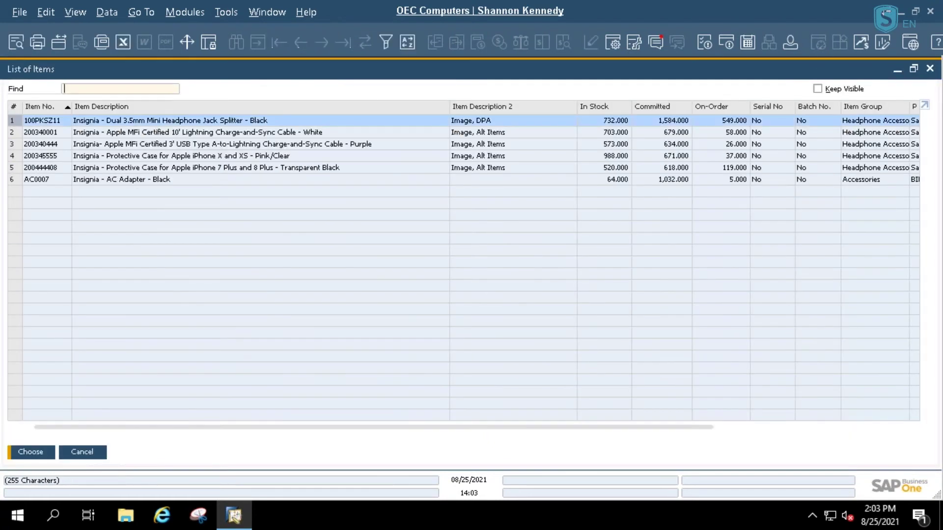
{"action": "left_click", "coordinate": [130, 132]}
{"action": "double_click", "coordinate": [130, 133]}
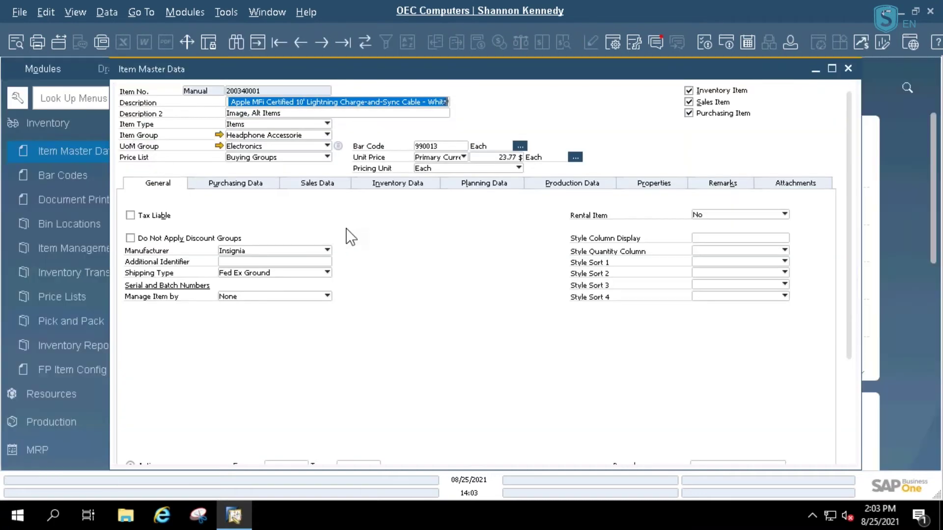
Review the item's inventory data and the Long Island Warehouse row details, including the minimum inventory setting.
{"action": "left_click", "coordinate": [388, 187]}
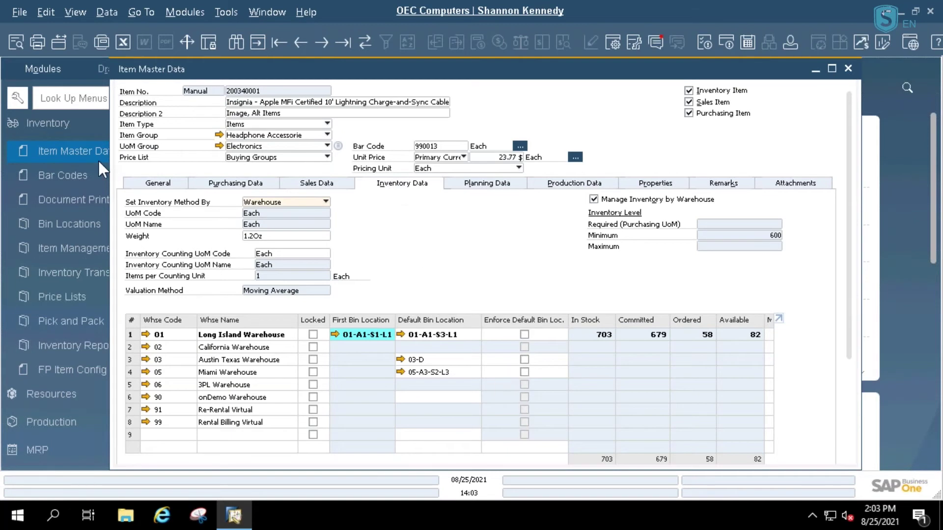
{"action": "left_click", "coordinate": [135, 334]}
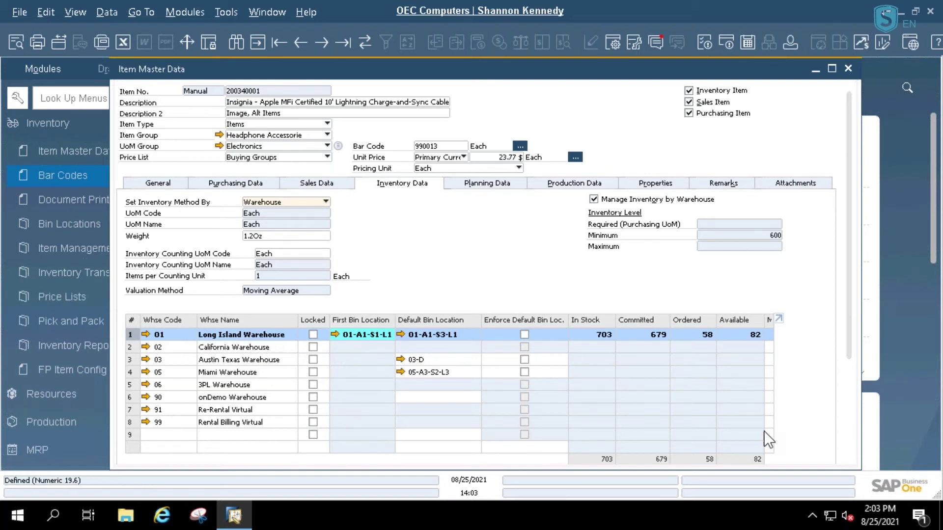
{"action": "scroll", "coordinate": [856, 374], "scroll_direction": "down", "scroll_amount": 1}
{"action": "left_click_drag", "start_coordinate": [855, 375], "coordinate": [861, 469]}
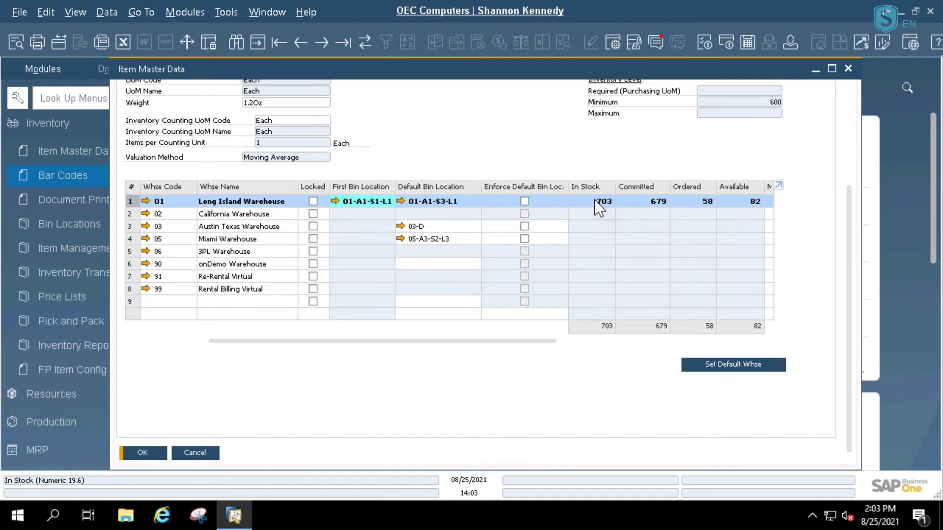
{"action": "double_click", "coordinate": [128, 202]}
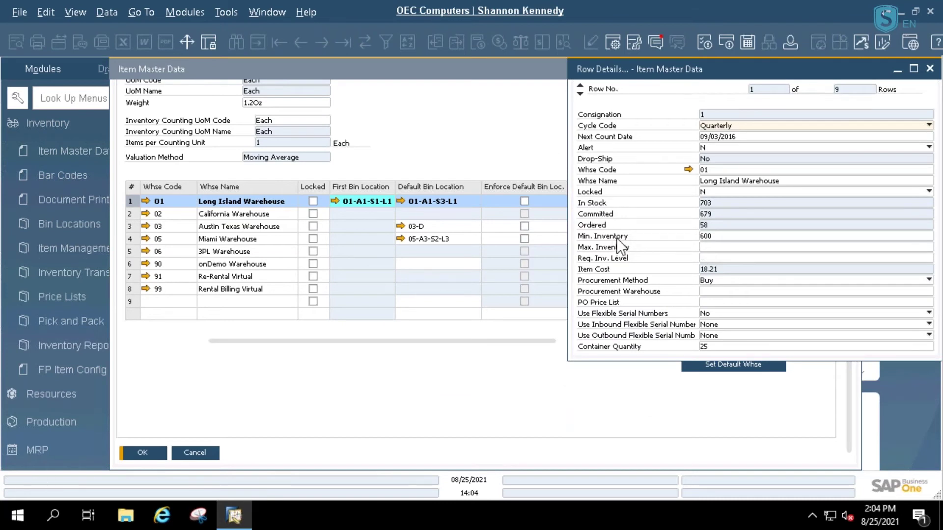
{"action": "left_click", "coordinate": [717, 236]}
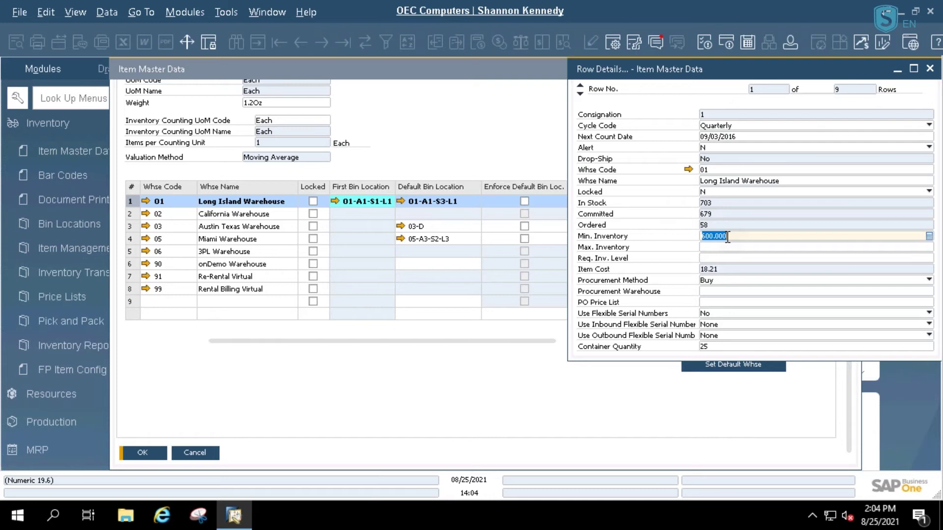
{"action": "left_click", "coordinate": [930, 69]}
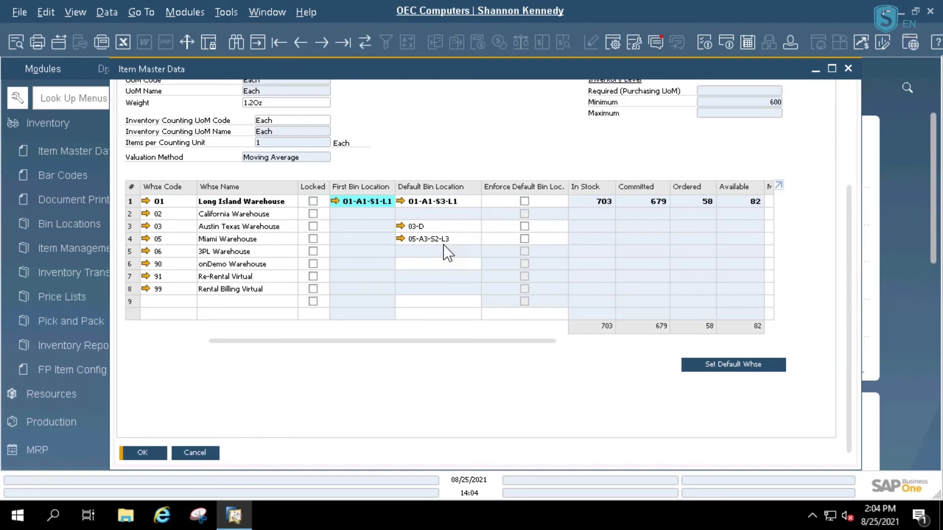
Review the item's planning method, procurement method options and lead time, and close the record without saving changes.
{"action": "scroll", "coordinate": [850, 270], "scroll_direction": "up", "scroll_amount": 3}
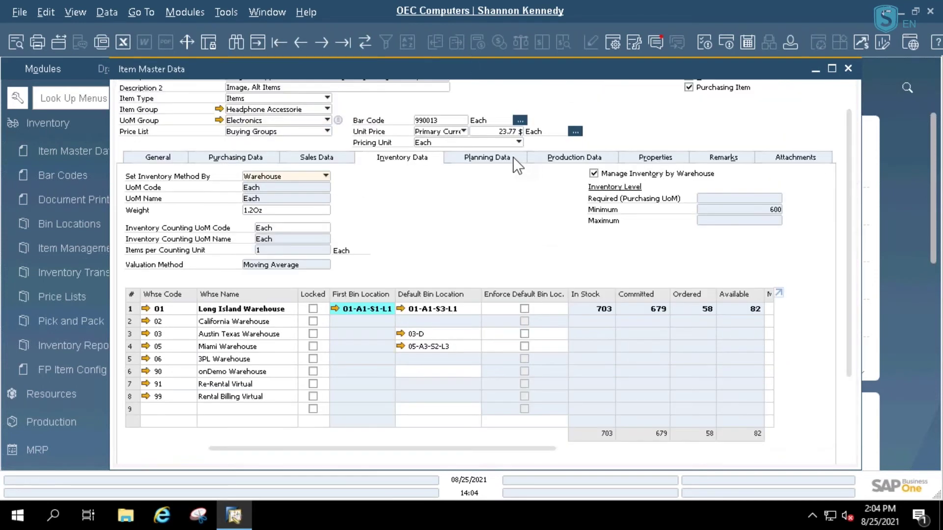
{"action": "left_click", "coordinate": [515, 162]}
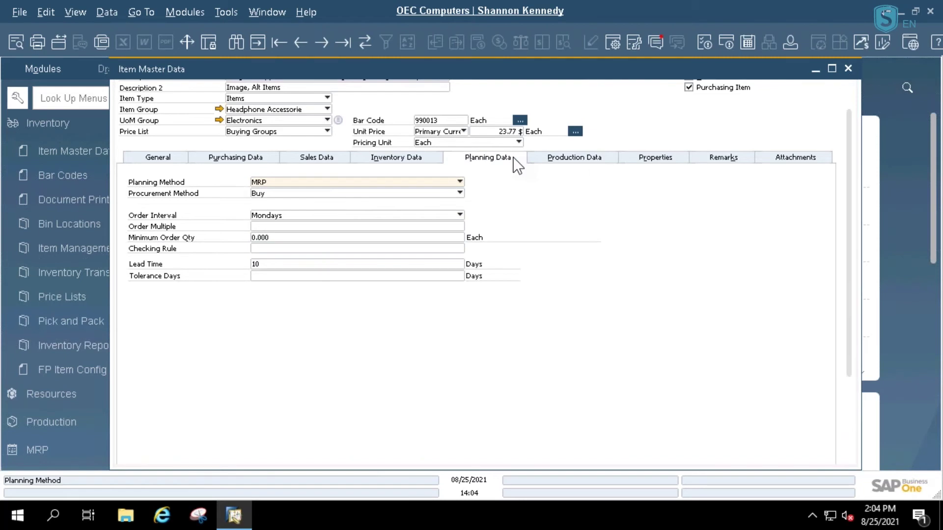
{"action": "left_click", "coordinate": [285, 182]}
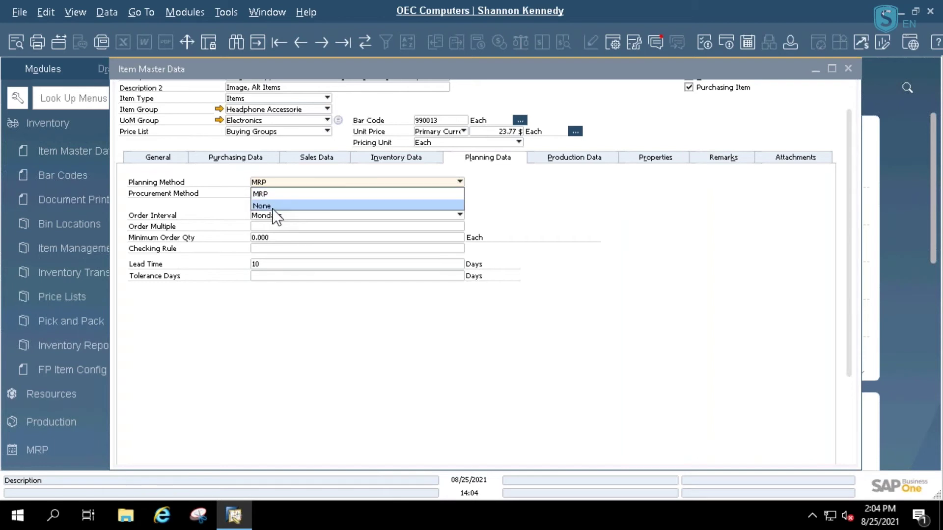
{"action": "left_click", "coordinate": [145, 196]}
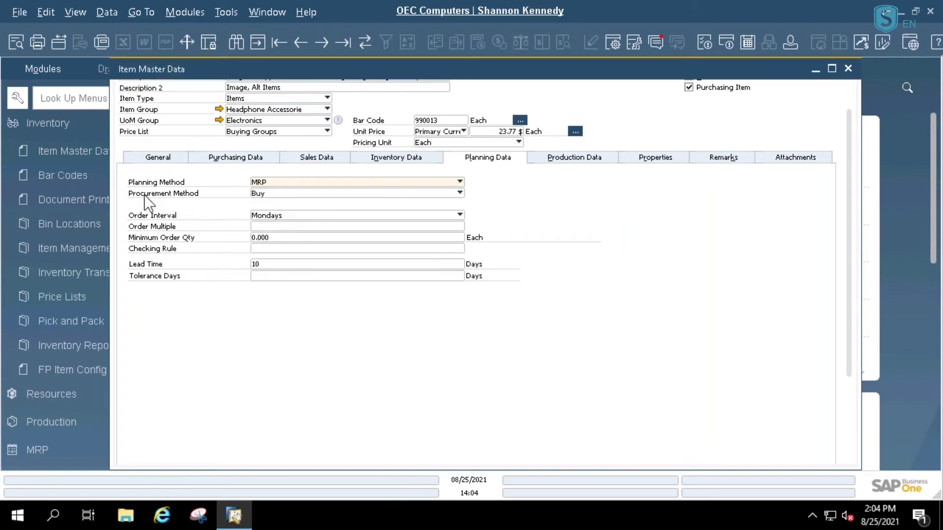
{"action": "left_click", "coordinate": [459, 192]}
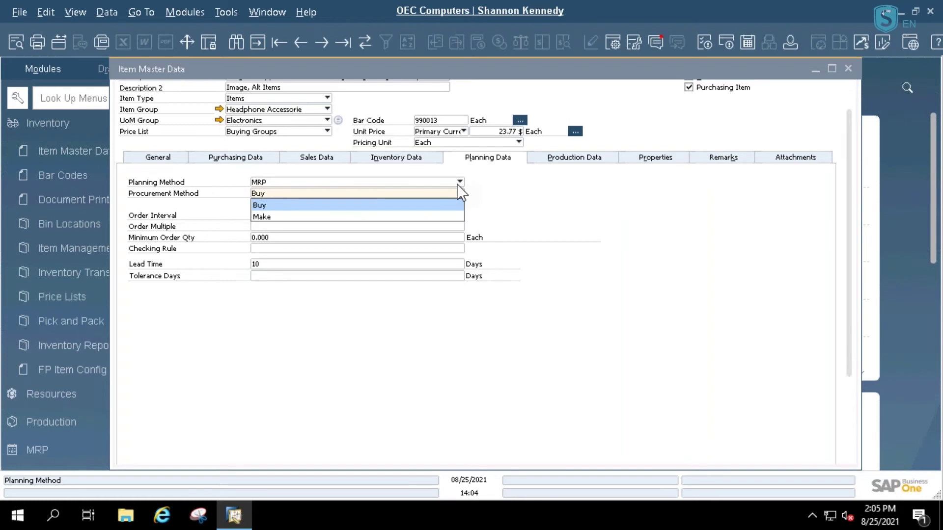
{"action": "left_click", "coordinate": [488, 210]}
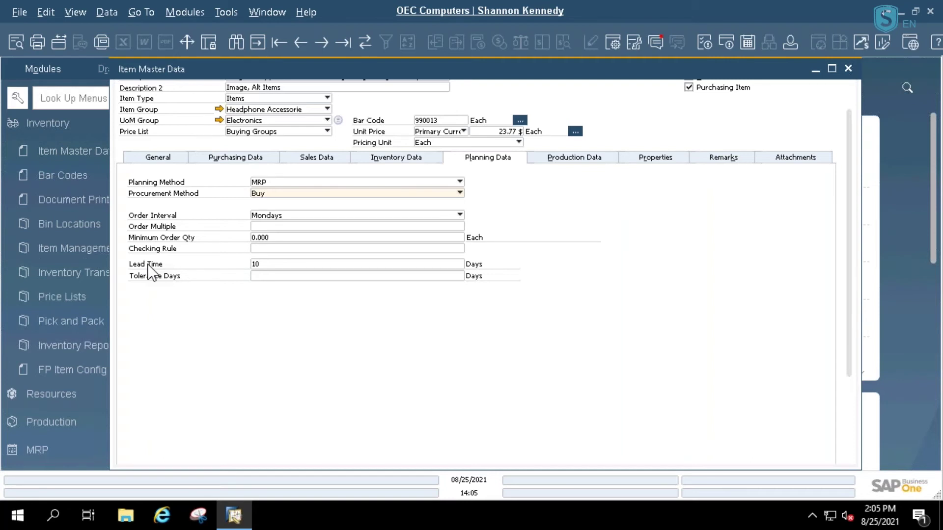
{"action": "left_click", "coordinate": [296, 265]}
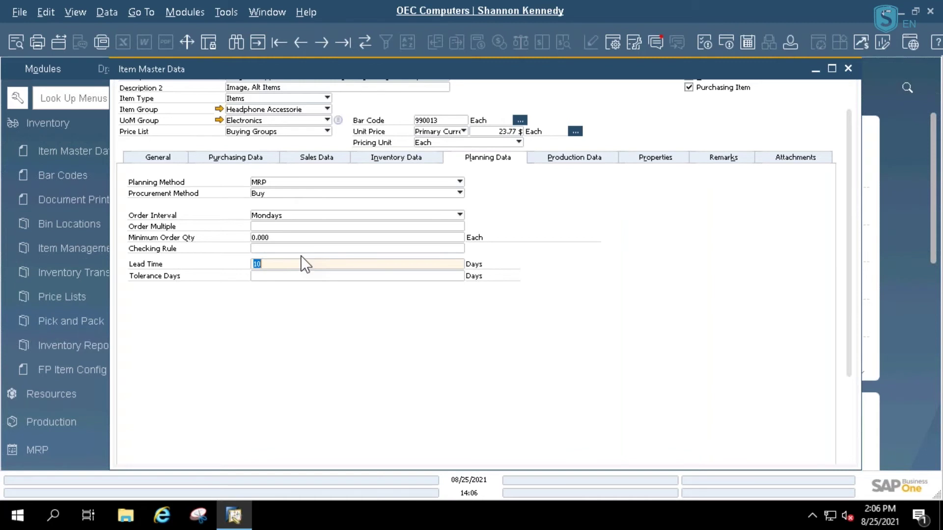
{"action": "left_click", "coordinate": [848, 70]}
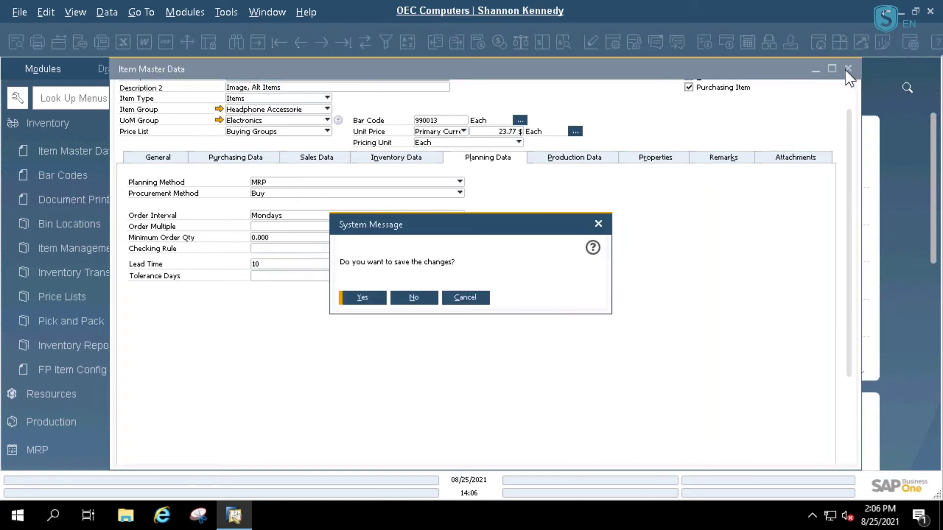
{"action": "left_click", "coordinate": [413, 297]}
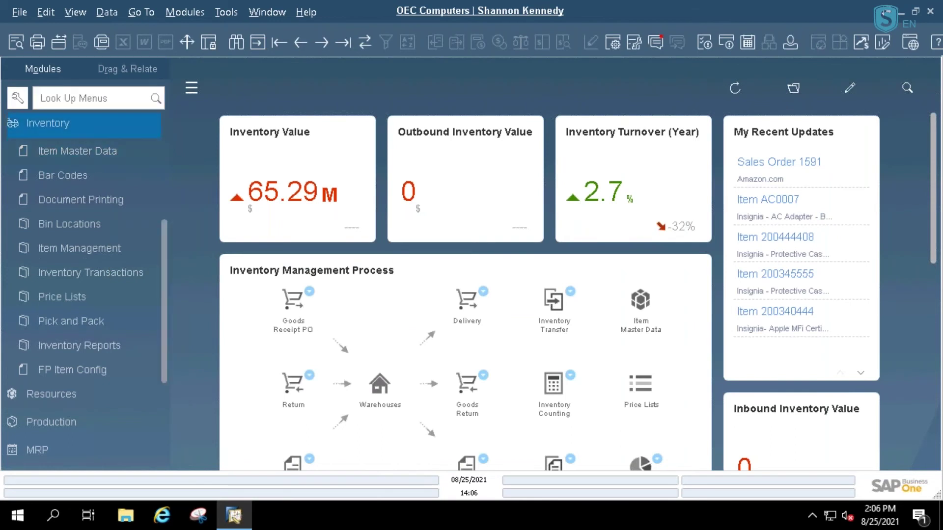
Open the MRP Forecasts form and cut the text "Insiginia Items - " plus the planner's first name from the Forecast Code field after entering it.
{"action": "left_click", "coordinate": [63, 124]}
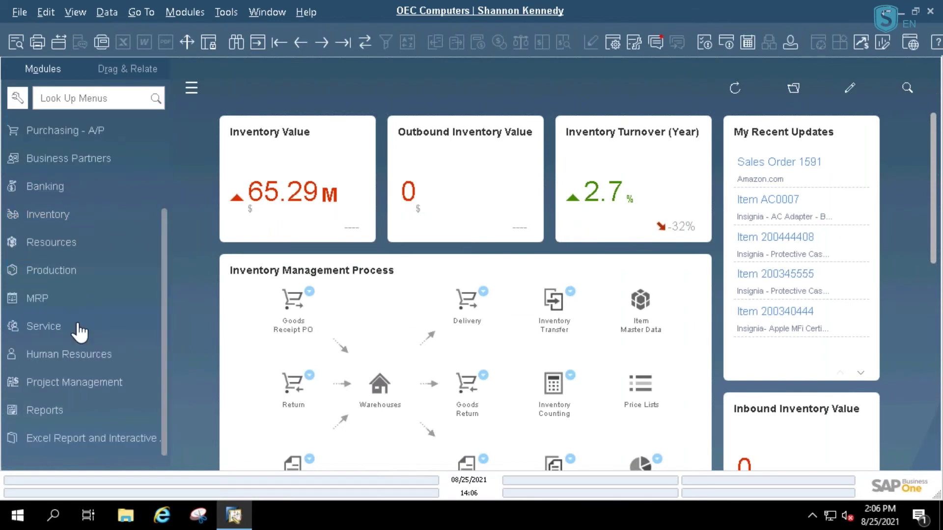
{"action": "left_click", "coordinate": [46, 295]}
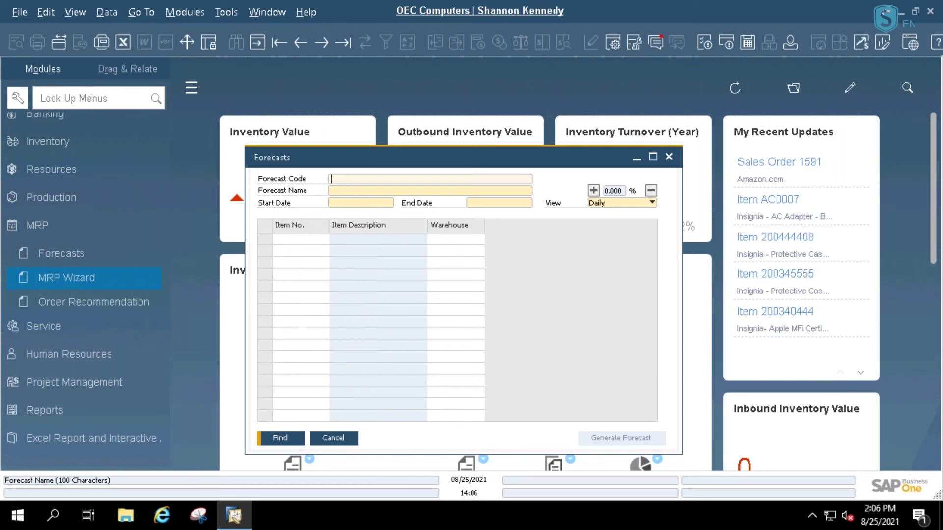
{"action": "type", "text": "Insigina"}
{"action": "key", "text": "BackSpace"}
{"action": "type", "text": "ia Items - Shann on"}
{"action": "key", "text": "shift+Home"}
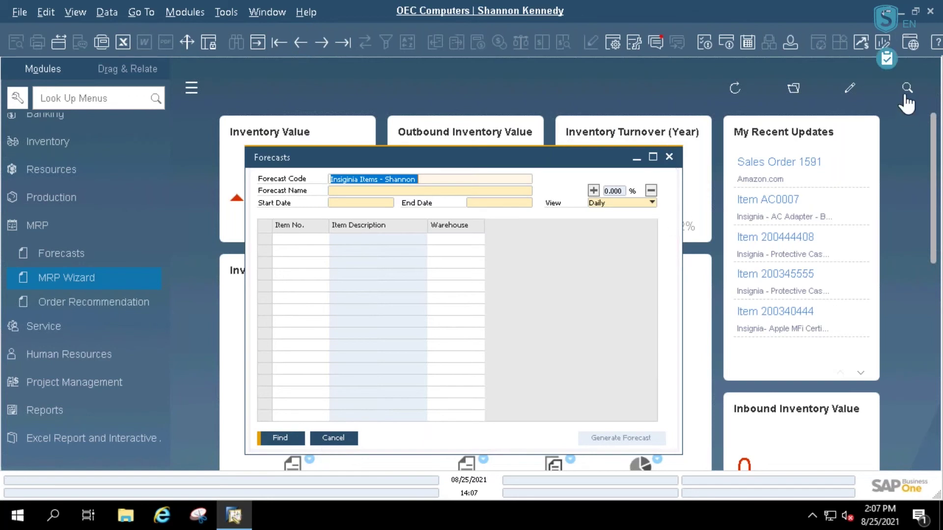
{"action": "key", "text": "ctrl+c"}
{"action": "key", "text": "BackSpace"}
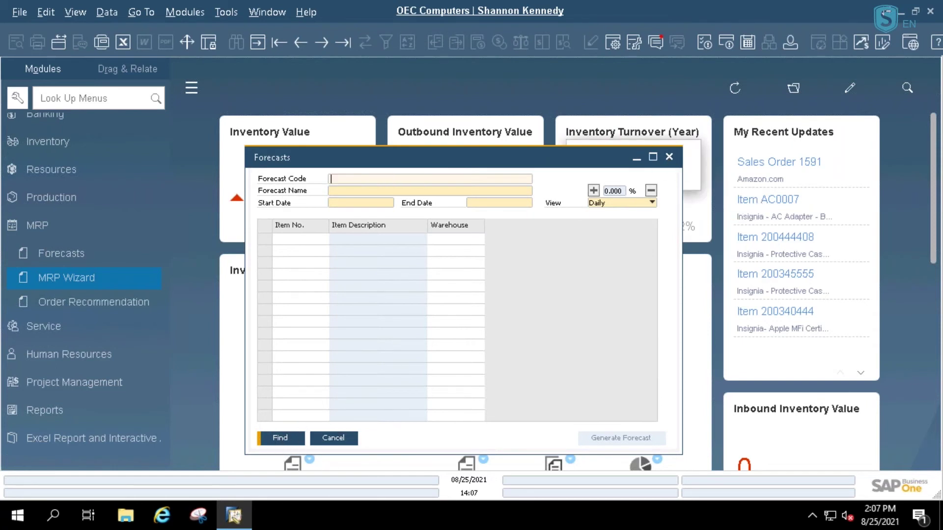
Start a new forecast with code "Insiginia Items" and name it with the planner's first name followed by "Forecast".
{"action": "left_click", "coordinate": [257, 42]}
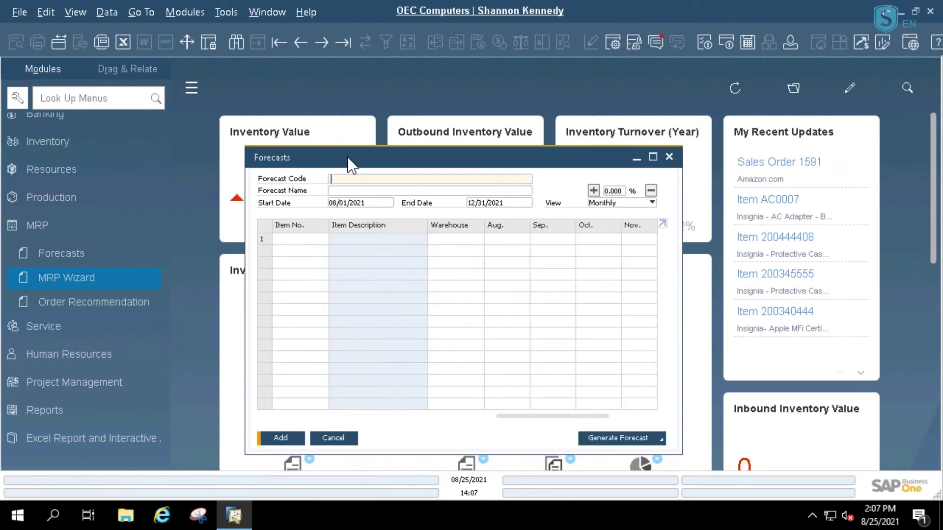
{"action": "key", "text": "ctrl+v"}
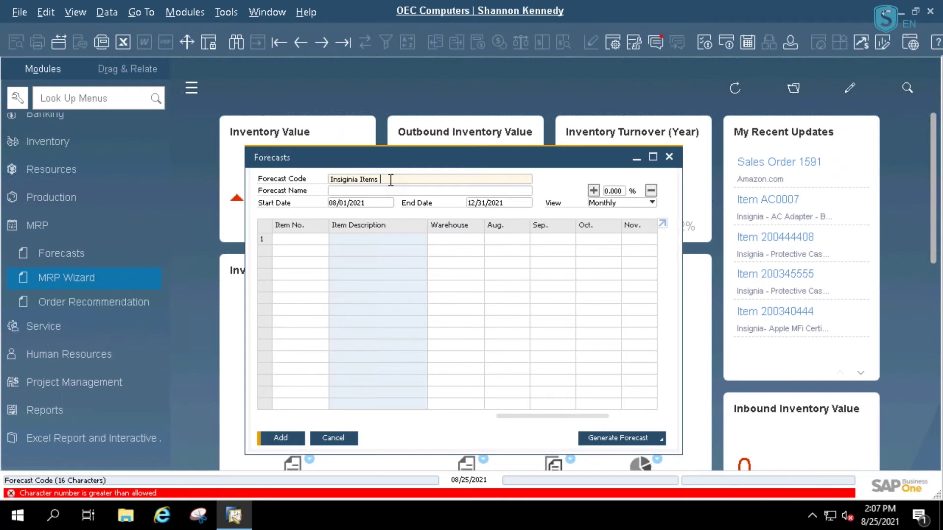
{"action": "left_click", "coordinate": [416, 191]}
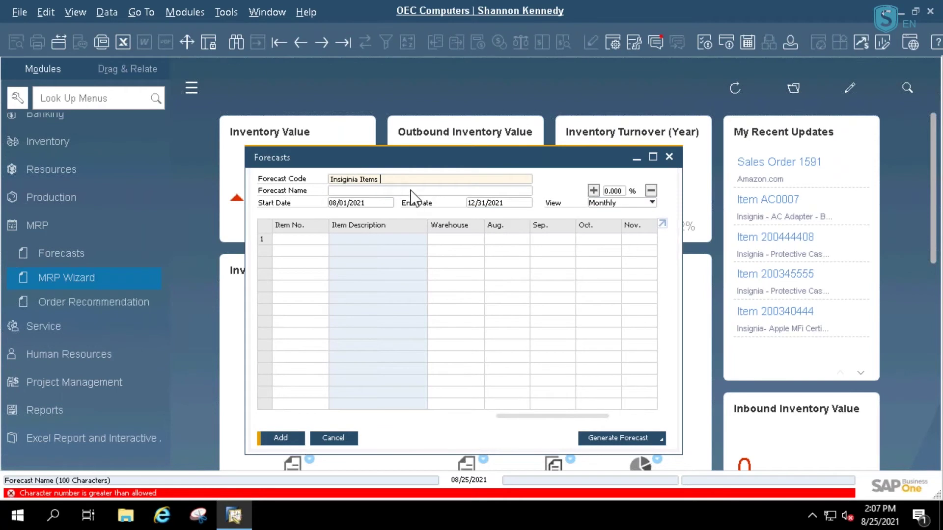
{"action": "type", "text": "Shann"}
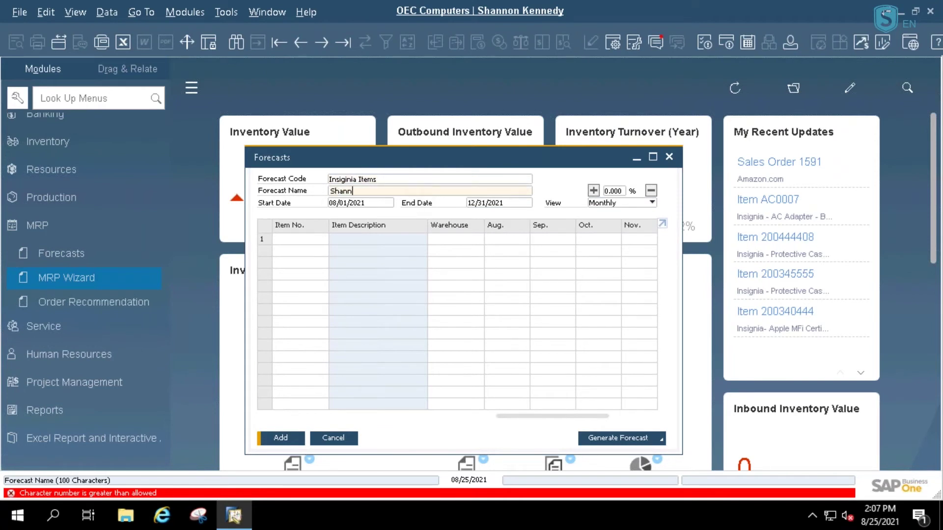
{"action": "type", "text": "on Forecast"}
{"action": "left_click", "coordinate": [319, 239]}
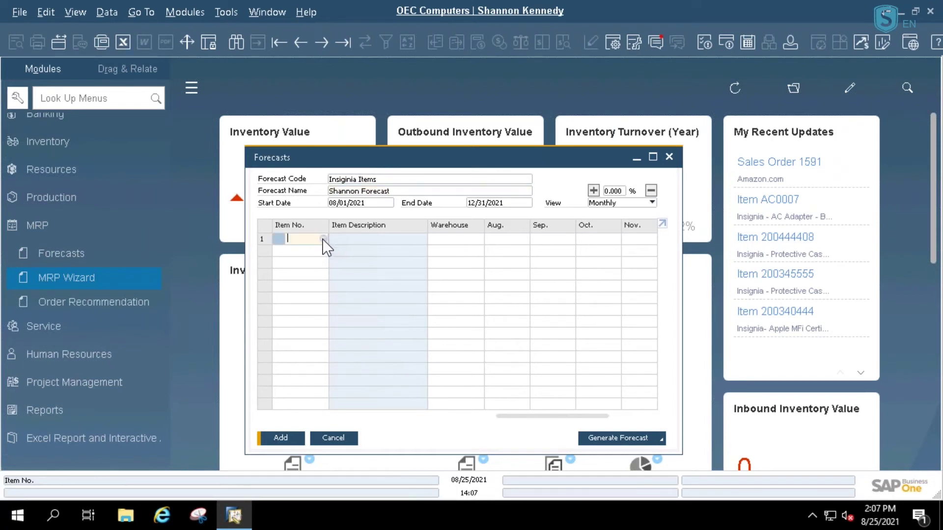
{"action": "left_click", "coordinate": [323, 239]}
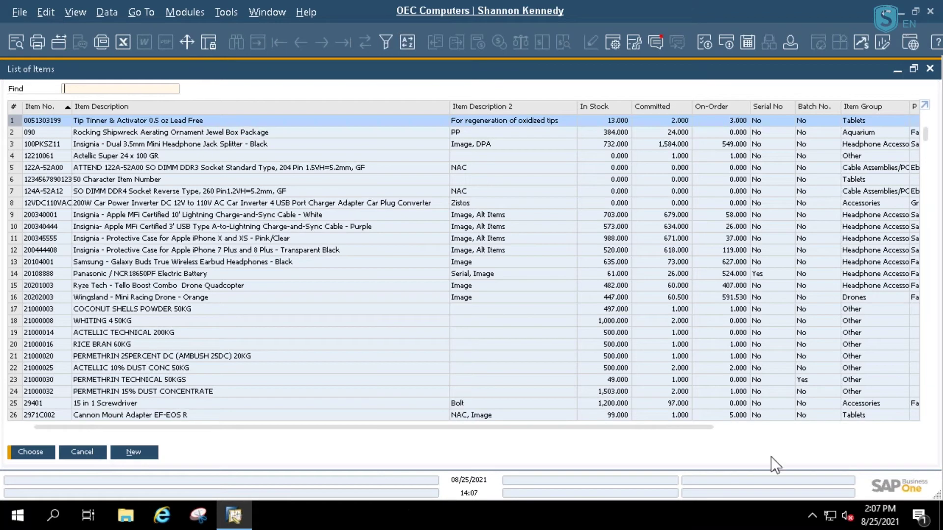
{"action": "double_click", "coordinate": [867, 108]}
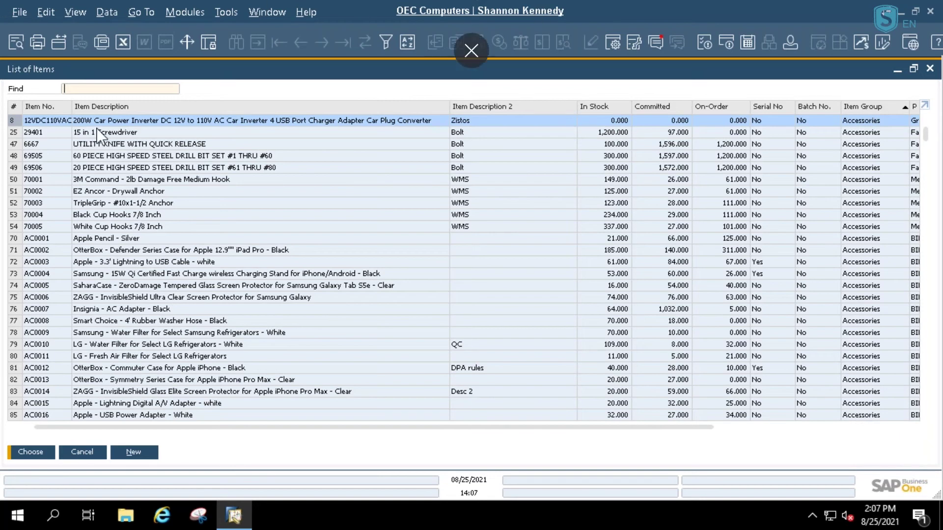
{"action": "left_click_drag", "start_coordinate": [99, 125], "coordinate": [119, 172]}
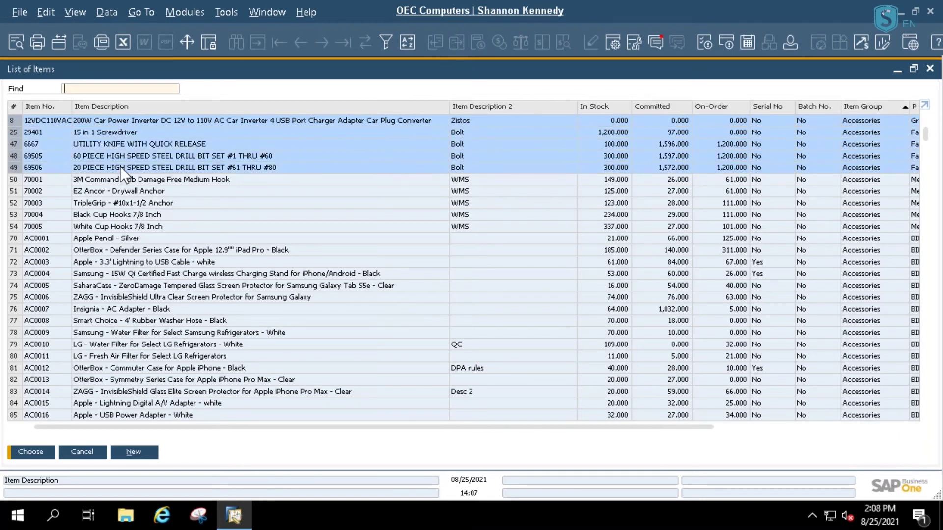
{"action": "left_click", "coordinate": [82, 452]}
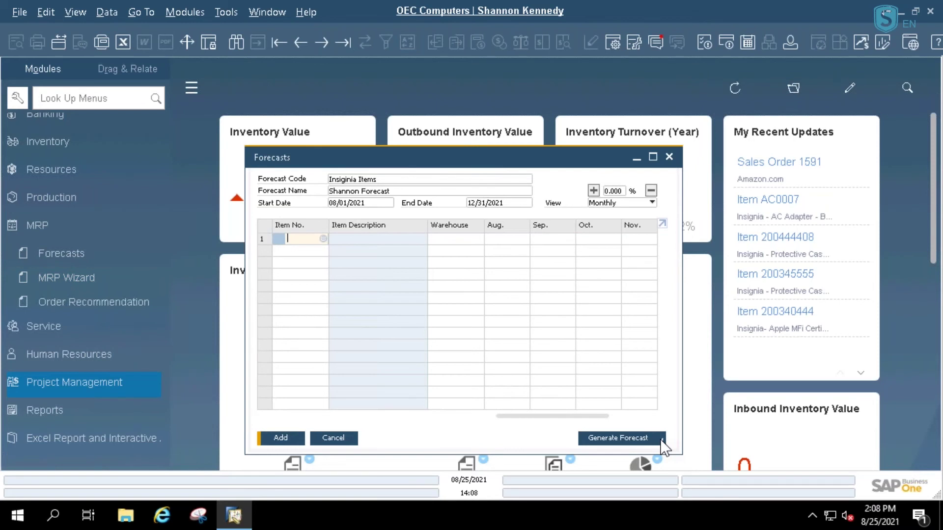
Set the forecast's start date to 01/01/2021 and select the Monthly view.
{"action": "left_click", "coordinate": [384, 204]}
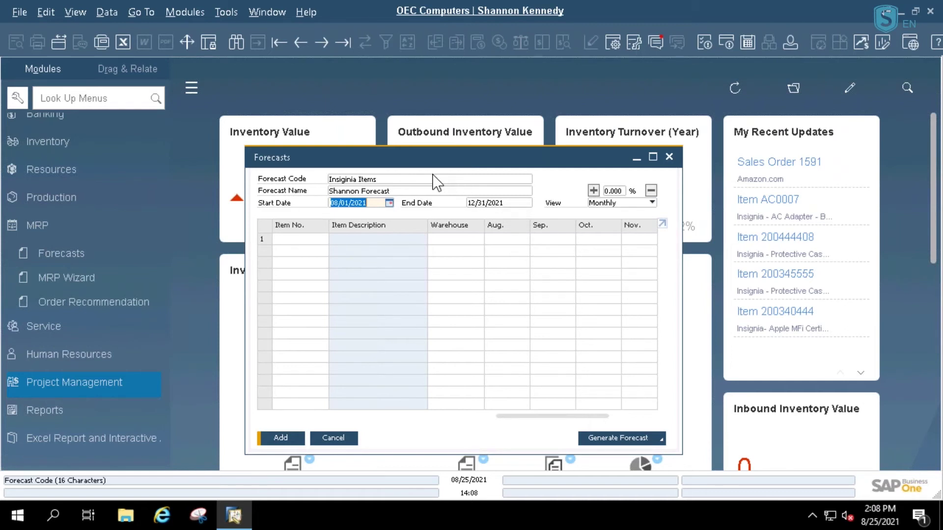
{"action": "type", "text": "1/1/21"}
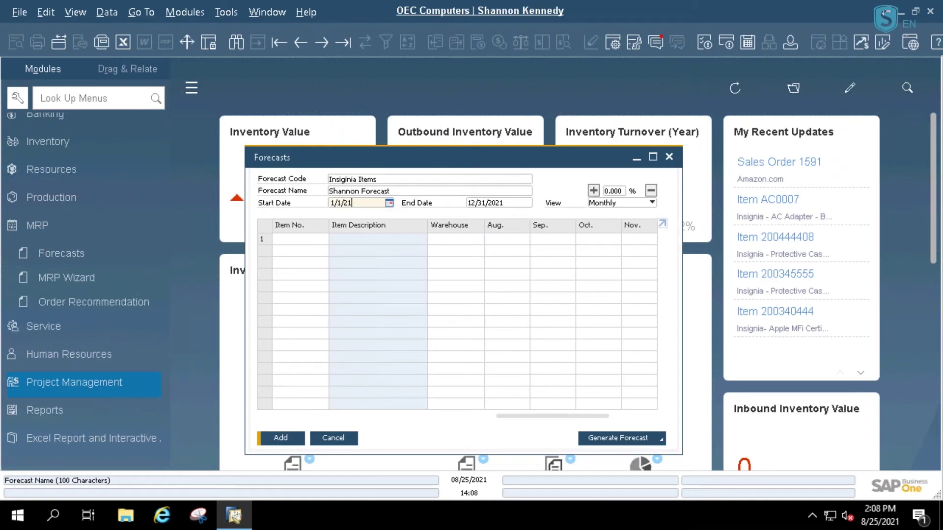
{"action": "key", "text": "Tab"}
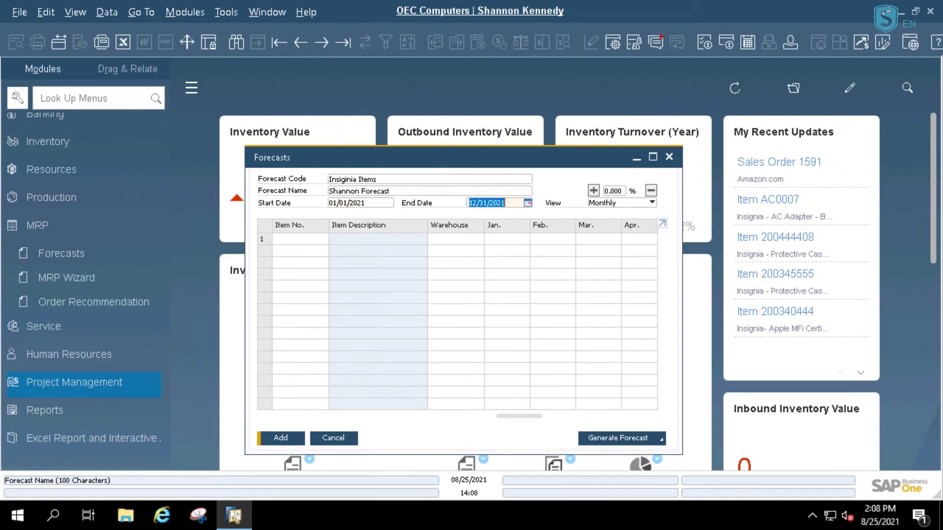
{"action": "left_click", "coordinate": [652, 203]}
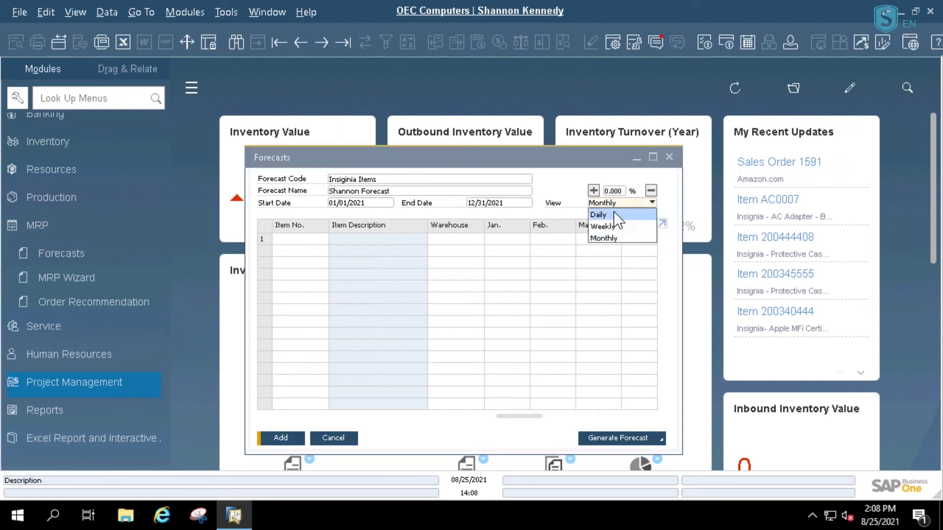
{"action": "left_click", "coordinate": [621, 239]}
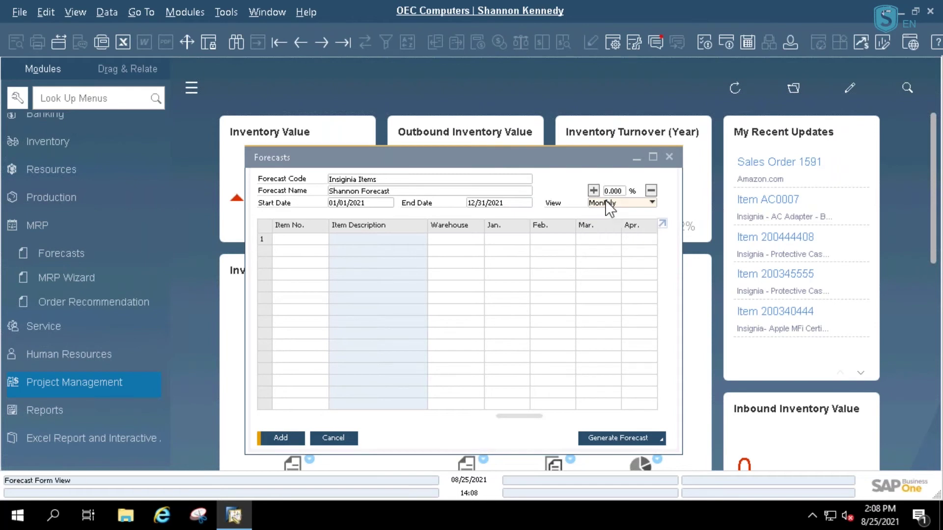
Start generating an Intelligent Forecast and limit it to the Headphone Accessorie item group.
{"action": "left_click", "coordinate": [662, 438]}
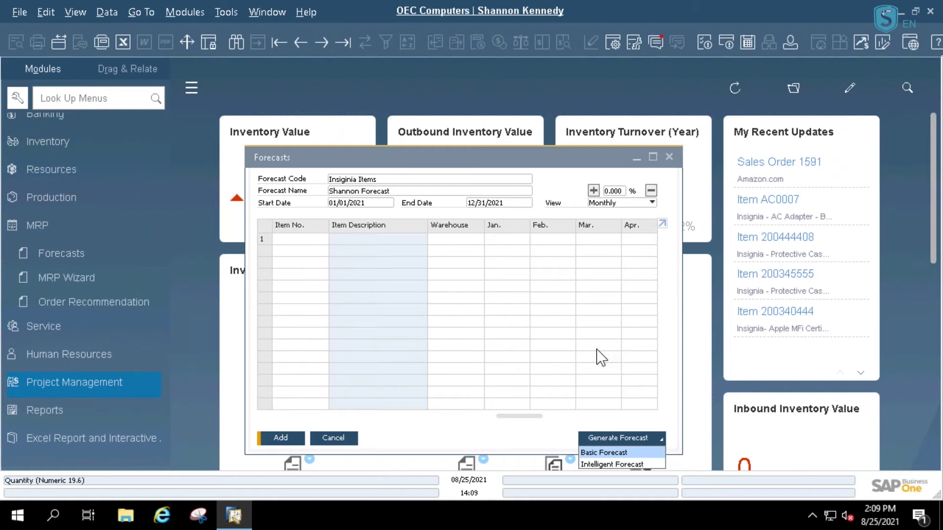
{"action": "left_click", "coordinate": [617, 466]}
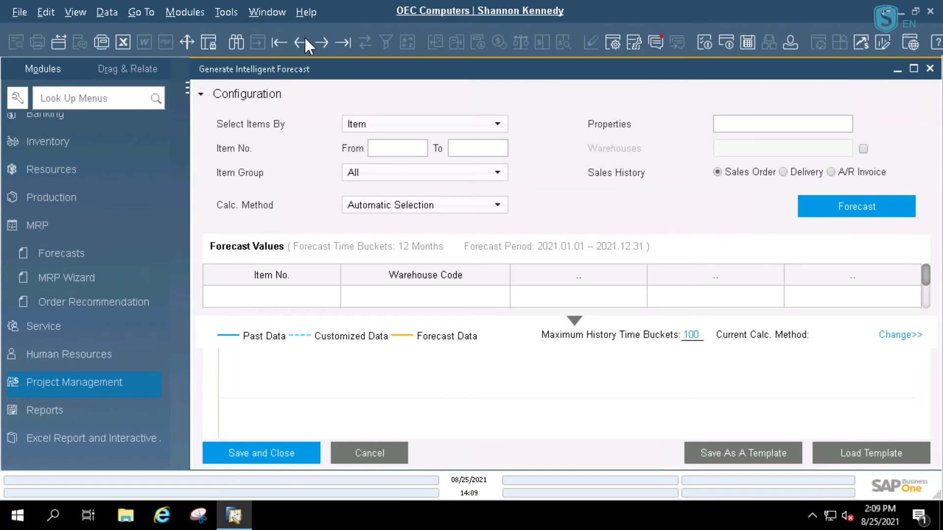
{"action": "left_click", "coordinate": [420, 181]}
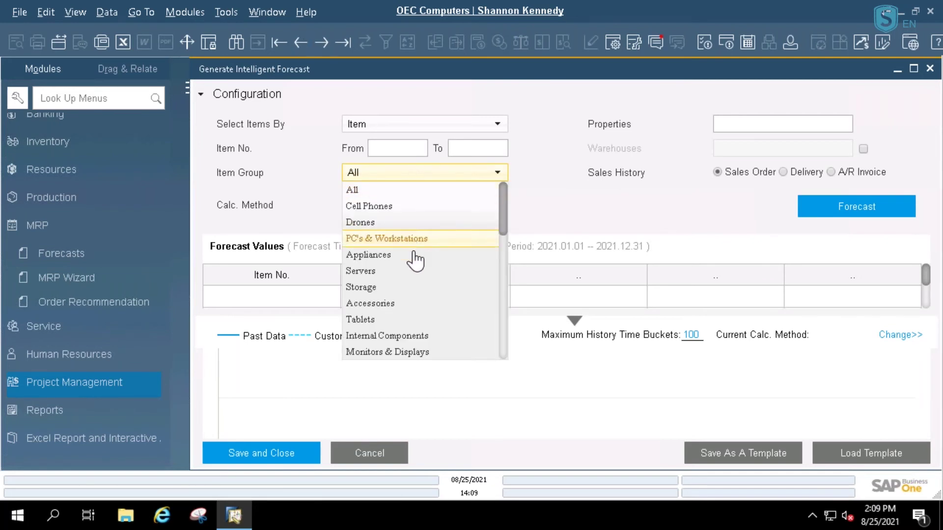
{"action": "scroll", "coordinate": [421, 358], "scroll_direction": "down", "scroll_amount": 5}
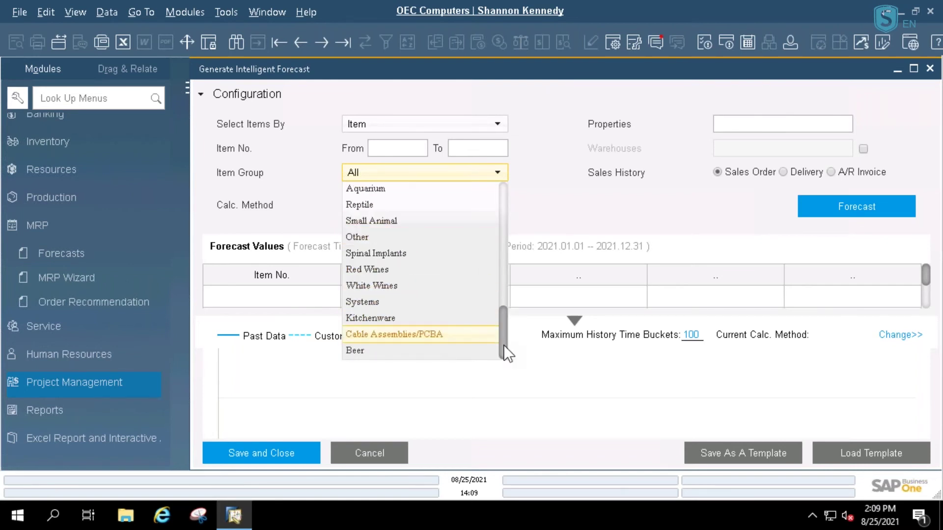
{"action": "left_click_drag", "start_coordinate": [505, 343], "coordinate": [490, 284]}
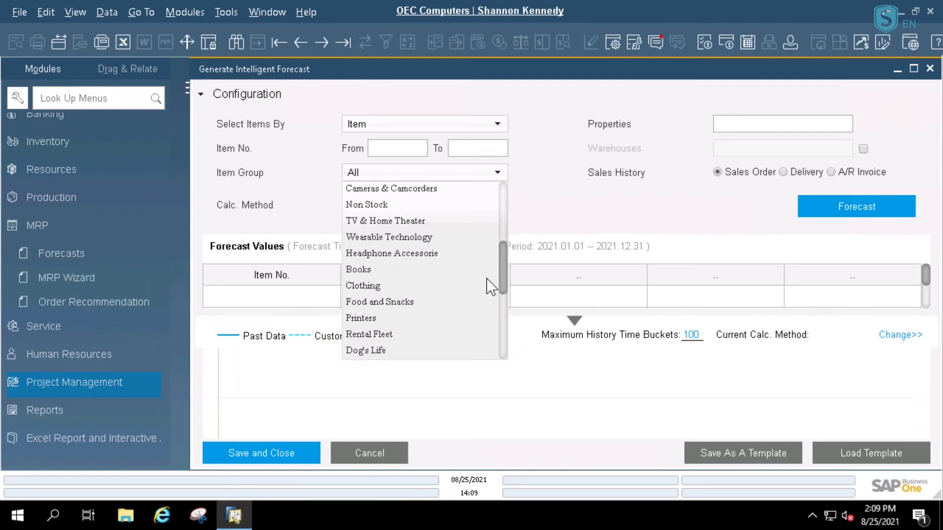
{"action": "left_click", "coordinate": [435, 256]}
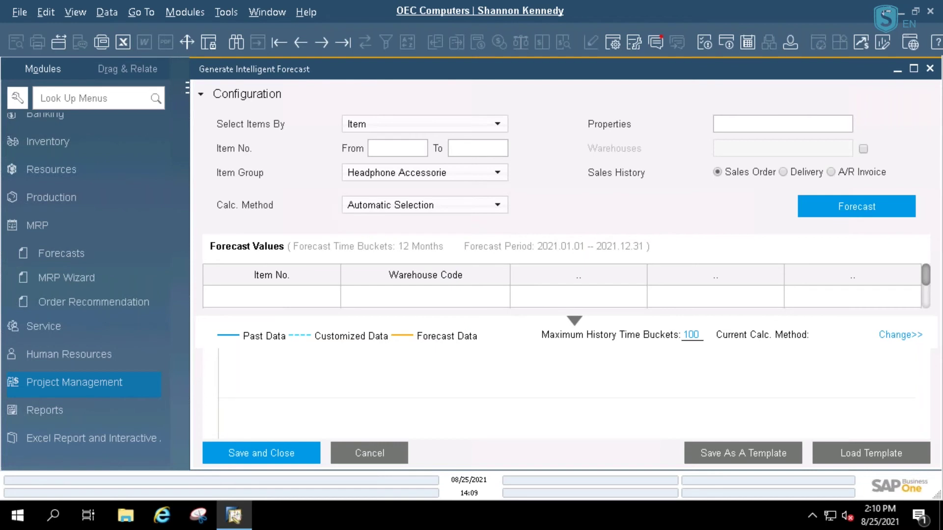
Keep the item number range blank and Automatic Selection as calculation method, and run the forecast on Sales Order history.
{"action": "left_click", "coordinate": [395, 148]}
{"action": "left_click", "coordinate": [486, 147]}
{"action": "left_click", "coordinate": [398, 148]}
{"action": "left_click", "coordinate": [497, 206]}
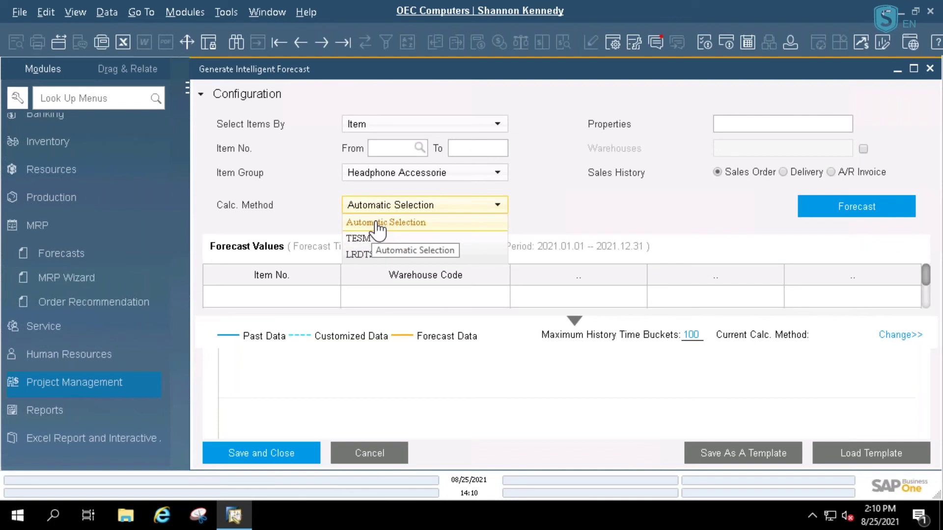
{"action": "left_click", "coordinate": [579, 226]}
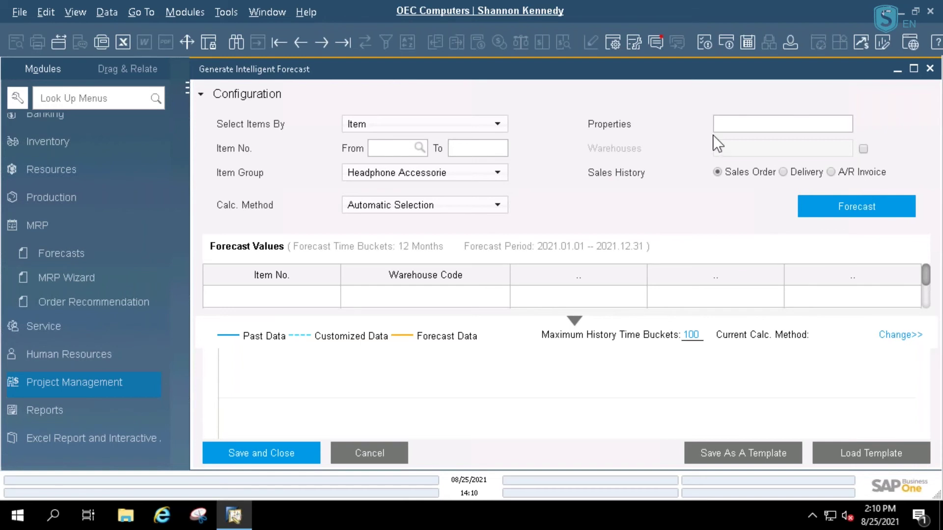
{"action": "left_click", "coordinate": [717, 169]}
{"action": "left_click", "coordinate": [842, 215]}
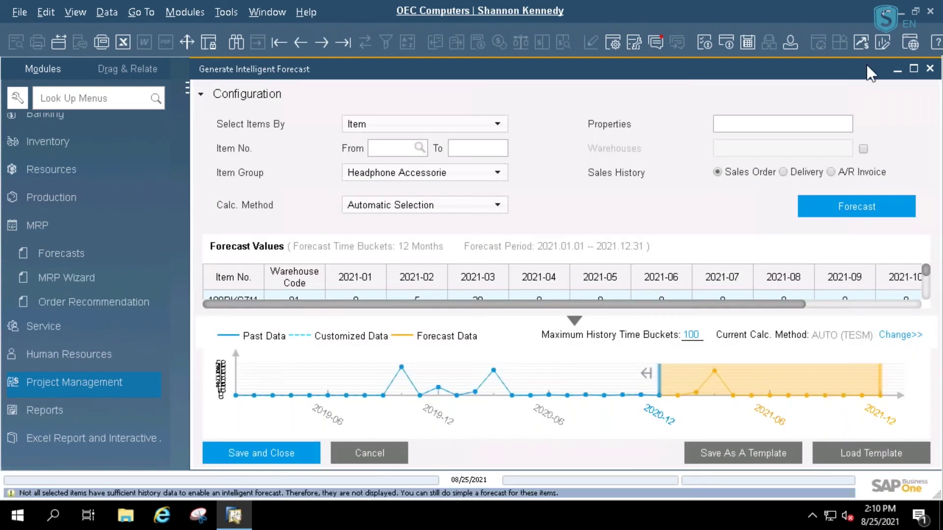
Review the forecast values and chart in the maximized window, and save the generated forecast into the Forecasts form.
{"action": "left_click", "coordinate": [913, 68]}
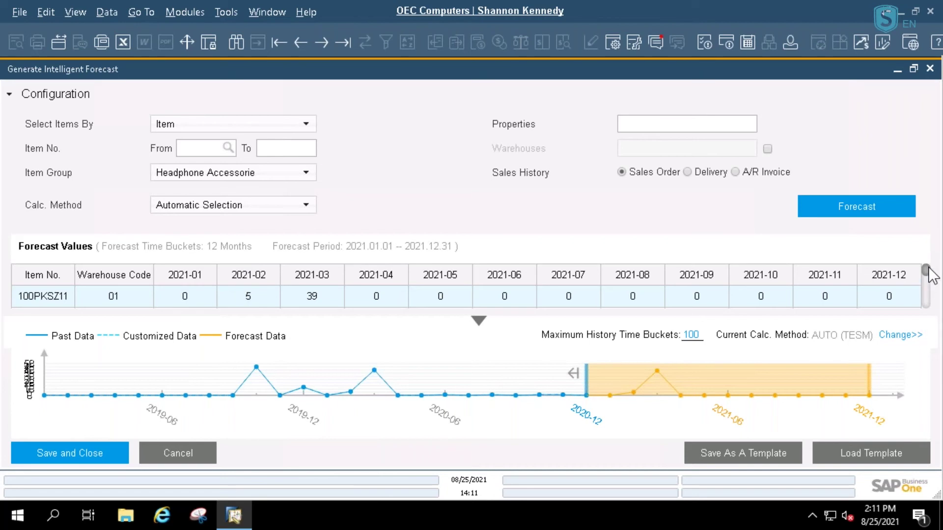
{"action": "mouse_move", "coordinate": [928, 279]}
{"action": "left_mouse_down"}
{"action": "mouse_move", "coordinate": [936, 314]}
{"action": "mouse_move", "coordinate": [930, 269]}
{"action": "left_mouse_up"}
{"action": "left_click_drag", "start_coordinate": [189, 301], "coordinate": [194, 299]}
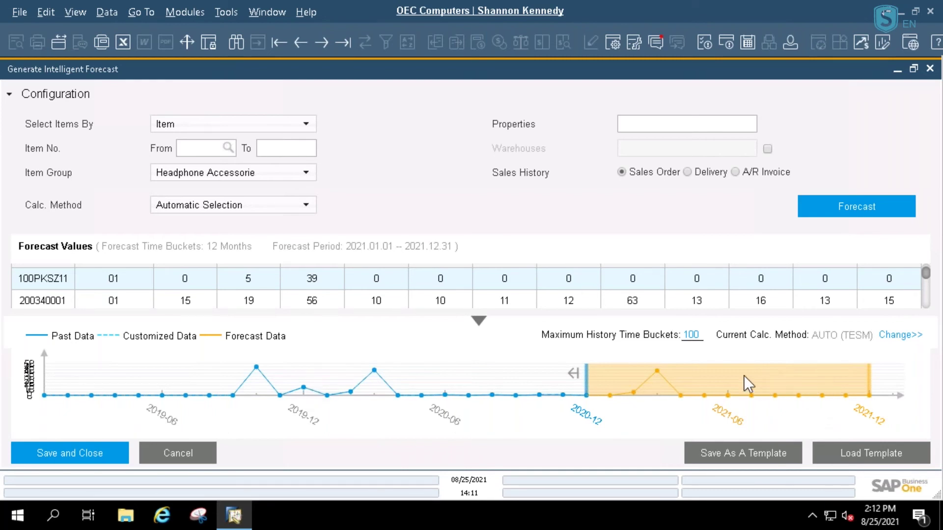
{"action": "mouse_move", "coordinate": [657, 371]}
{"action": "mouse_move", "coordinate": [681, 396]}
{"action": "left_click", "coordinate": [88, 457]}
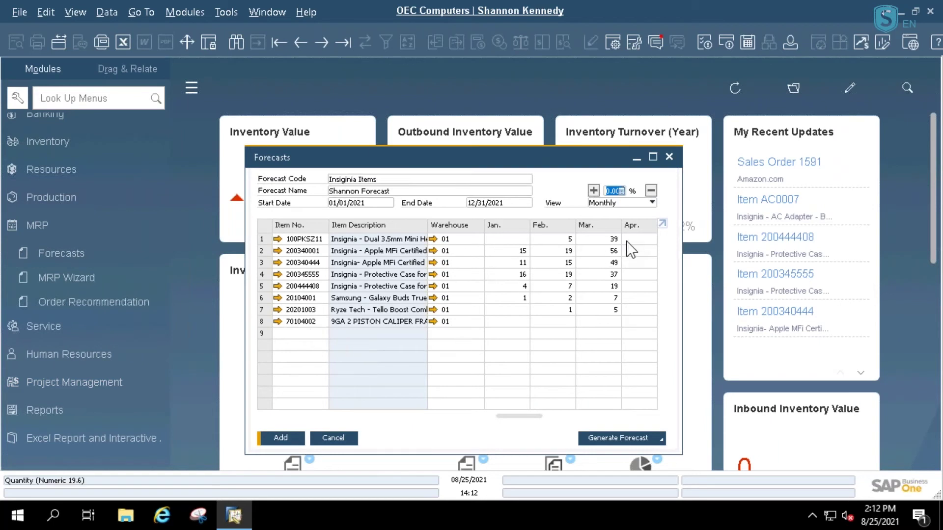
Examine the forecast quantities per item from January to December in the expanded grid, and restore the normal form view.
{"action": "left_click", "coordinate": [662, 224]}
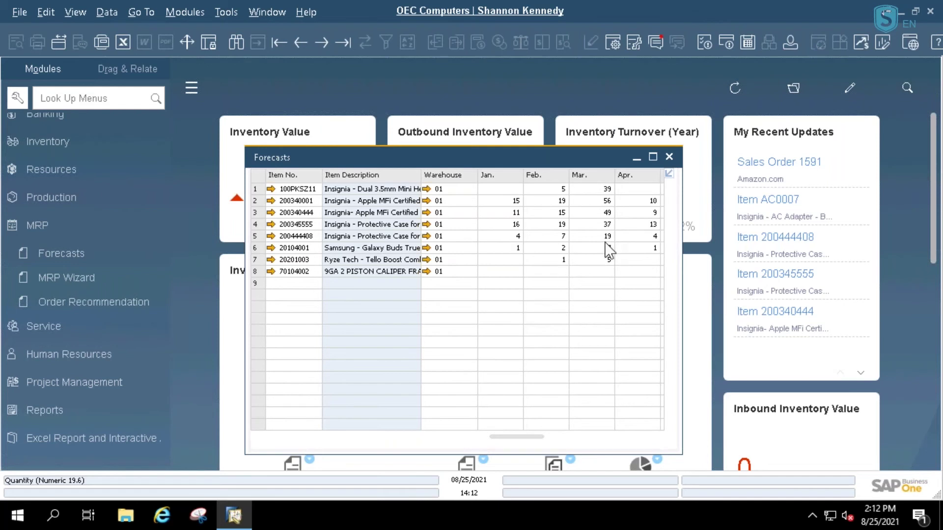
{"action": "left_click", "coordinate": [606, 189]}
{"action": "left_click", "coordinate": [605, 187]}
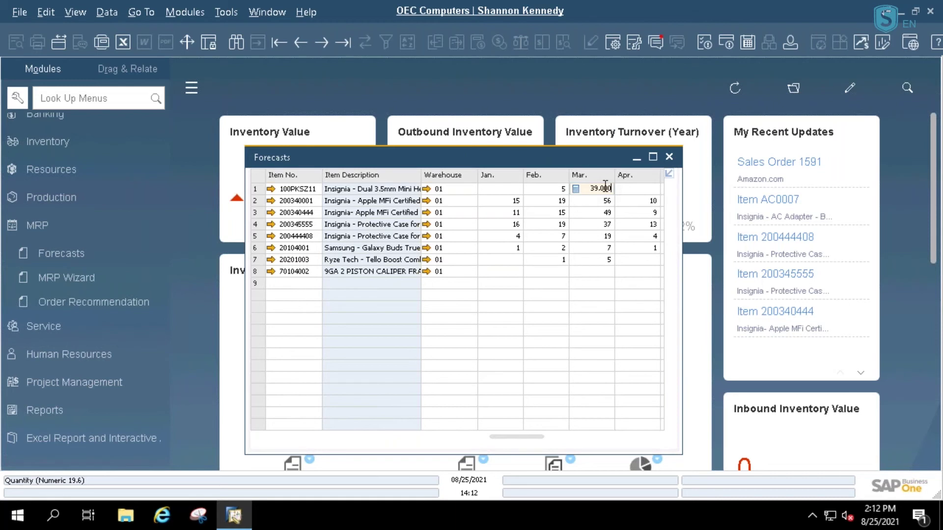
{"action": "key", "text": "Tab"}
{"action": "key", "text": "Tab"}
{"action": "key", "text": "Tab"}
{"action": "key", "text": "Tab"}
{"action": "key", "text": "Tab"}
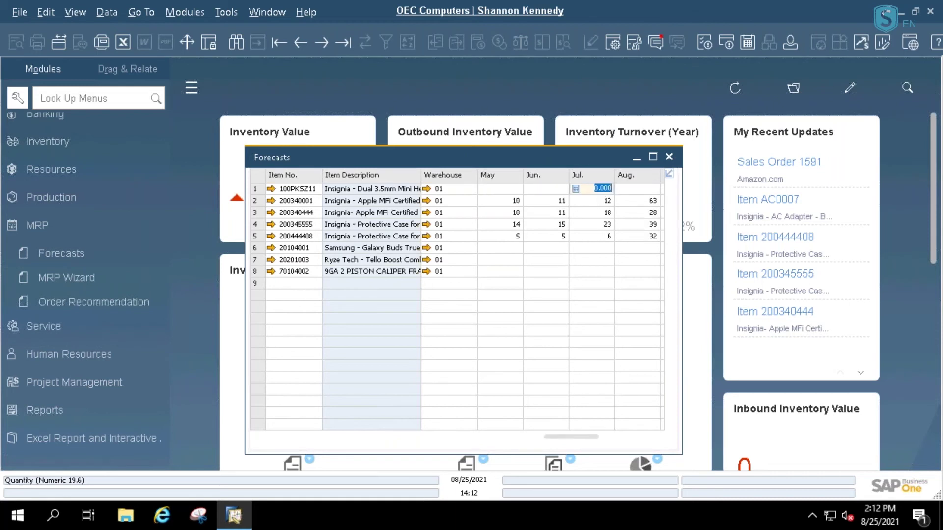
{"action": "key", "text": "Tab"}
{"action": "key", "text": "Tab"}
{"action": "key", "text": "Tab"}
{"action": "key", "text": "Tab"}
{"action": "key", "text": "Tab"}
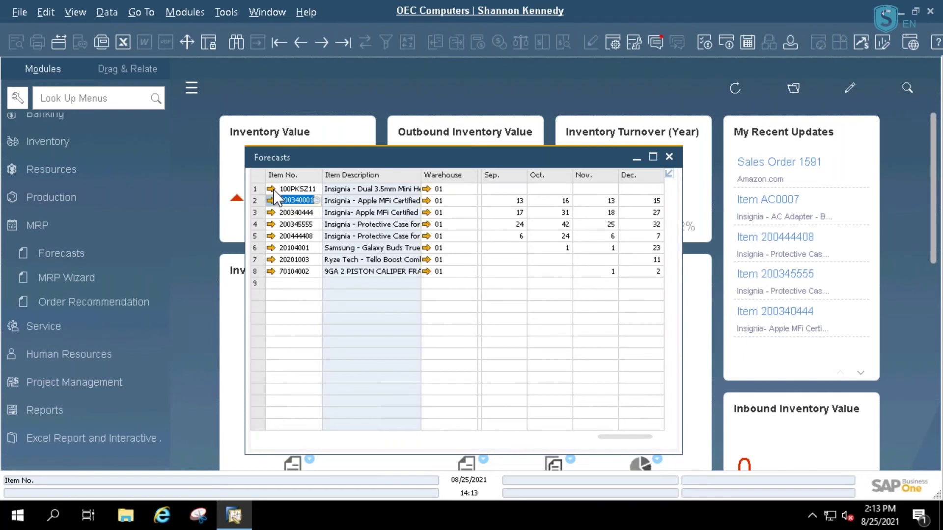
{"action": "left_click", "coordinate": [668, 172]}
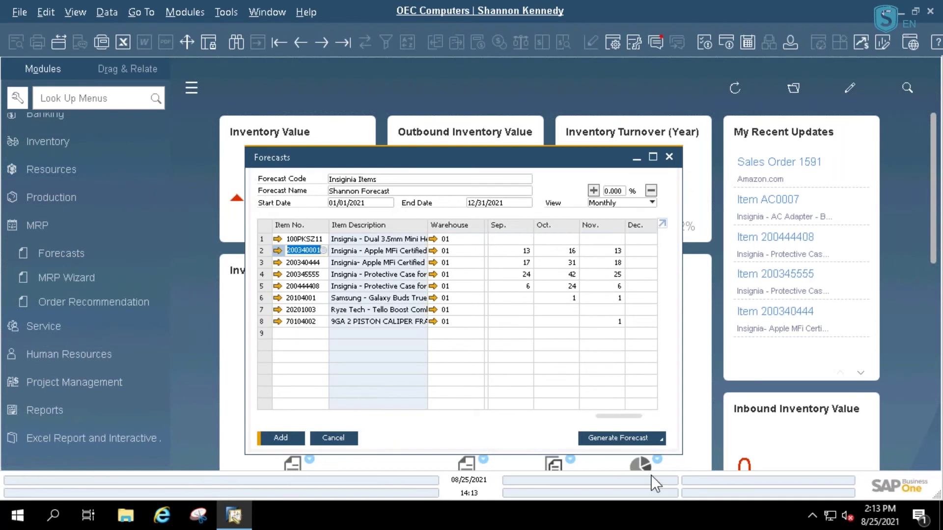
Open the Basic Forecast setup in a maximized window and check the item selection options, keeping Item.
{"action": "left_click", "coordinate": [663, 439]}
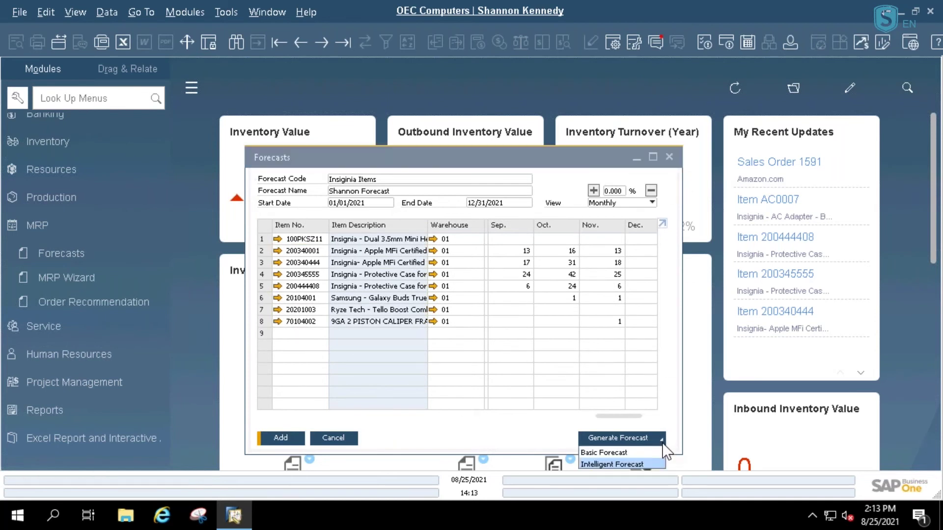
{"action": "left_click", "coordinate": [601, 452]}
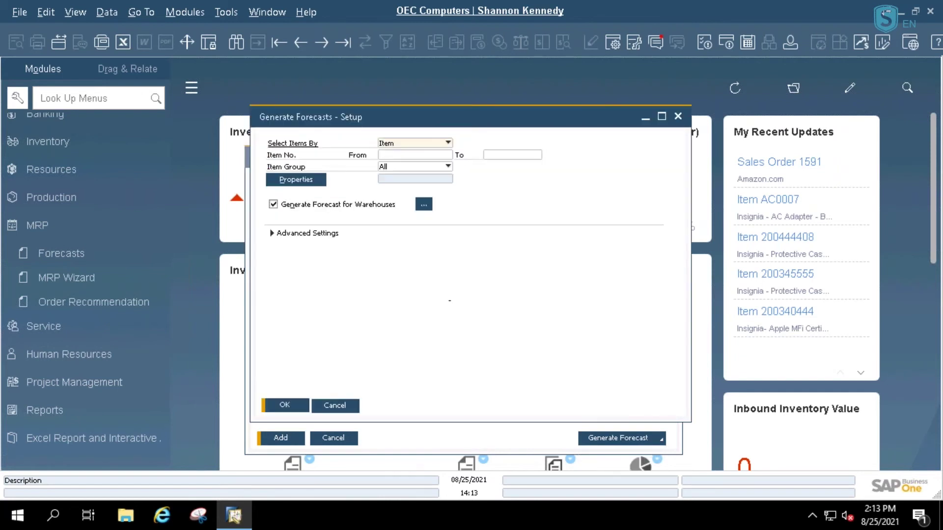
{"action": "left_click", "coordinate": [662, 116]}
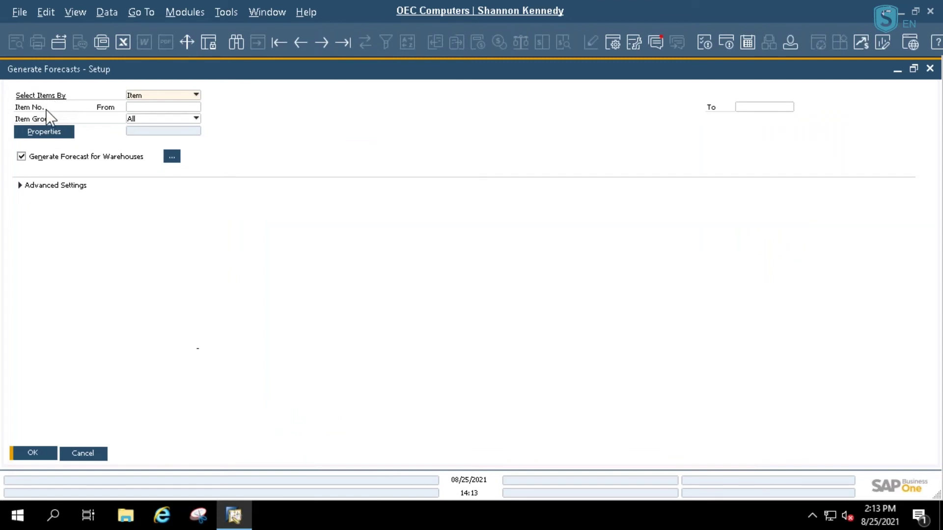
{"action": "left_click", "coordinate": [172, 107]}
{"action": "left_click", "coordinate": [179, 109]}
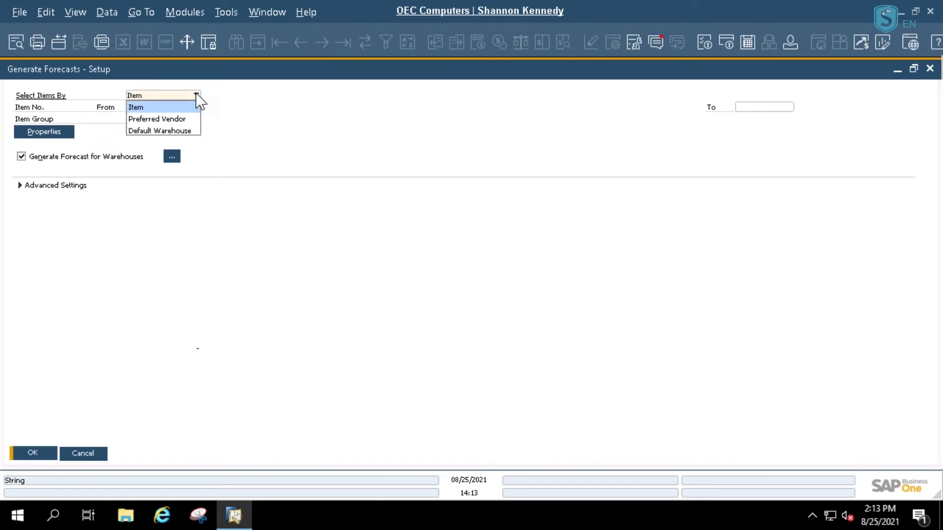
{"action": "left_click", "coordinate": [196, 95]}
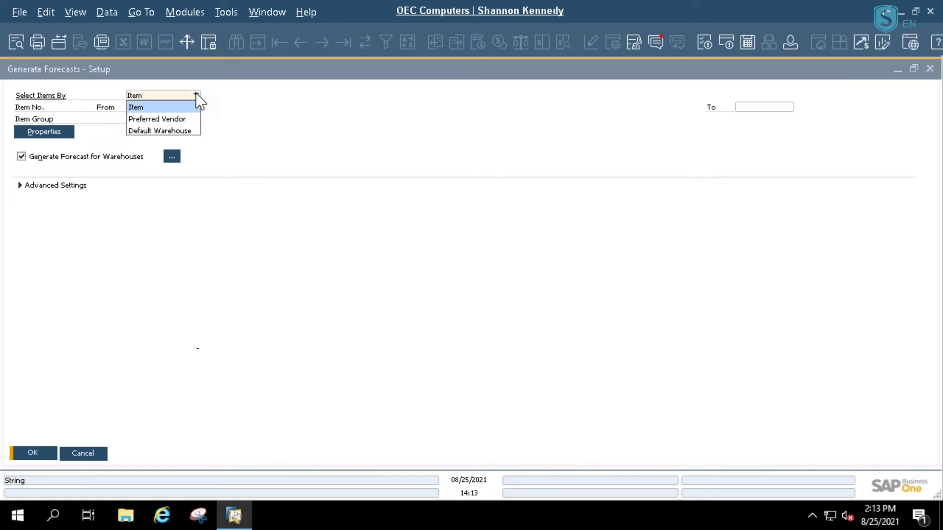
{"action": "left_click", "coordinate": [362, 147]}
Limit the basic forecast to the Headphone Accessorie item group and confirm Long Island Warehouse 01 as the selected warehouse.
{"action": "left_click", "coordinate": [197, 120]}
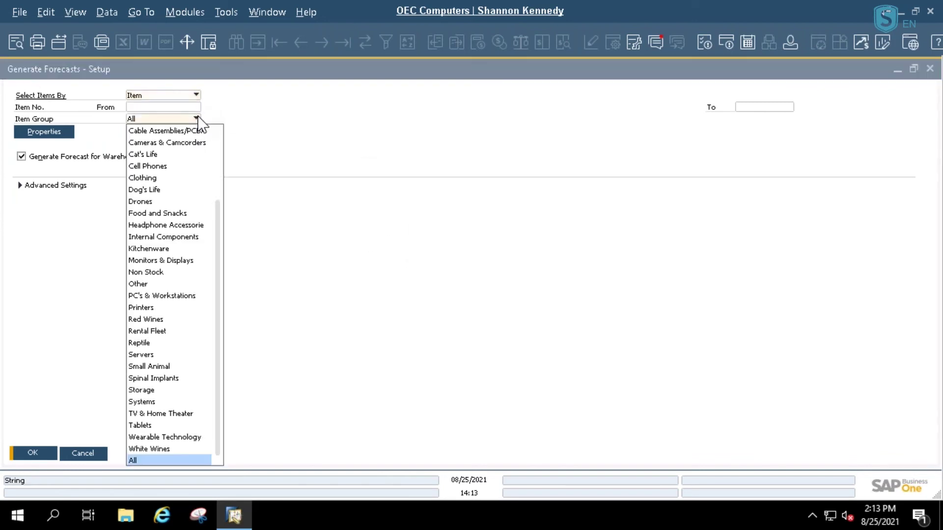
{"action": "left_click", "coordinate": [183, 227]}
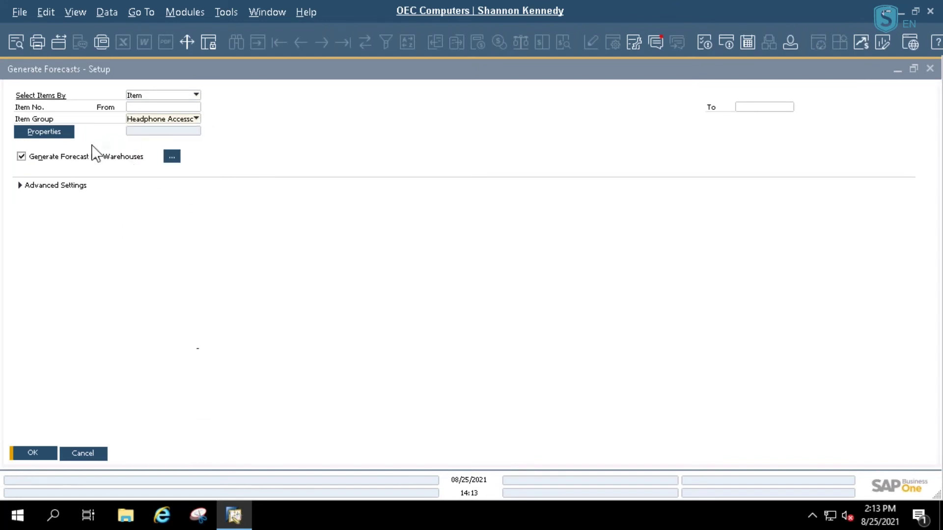
{"action": "left_click", "coordinate": [178, 162]}
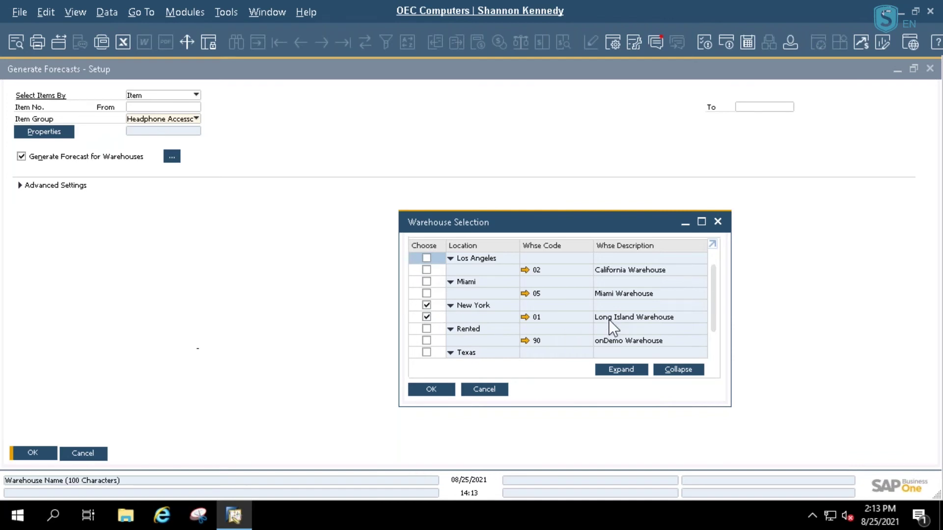
{"action": "left_click", "coordinate": [431, 389]}
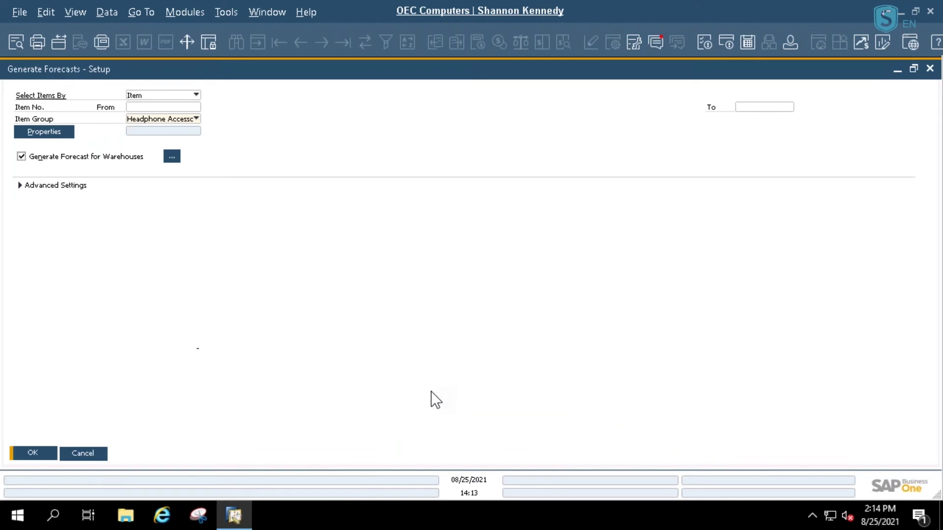
Expand the advanced settings and base the forecast on sales history from Sales Orders using the Monthly History method.
{"action": "left_click", "coordinate": [20, 187]}
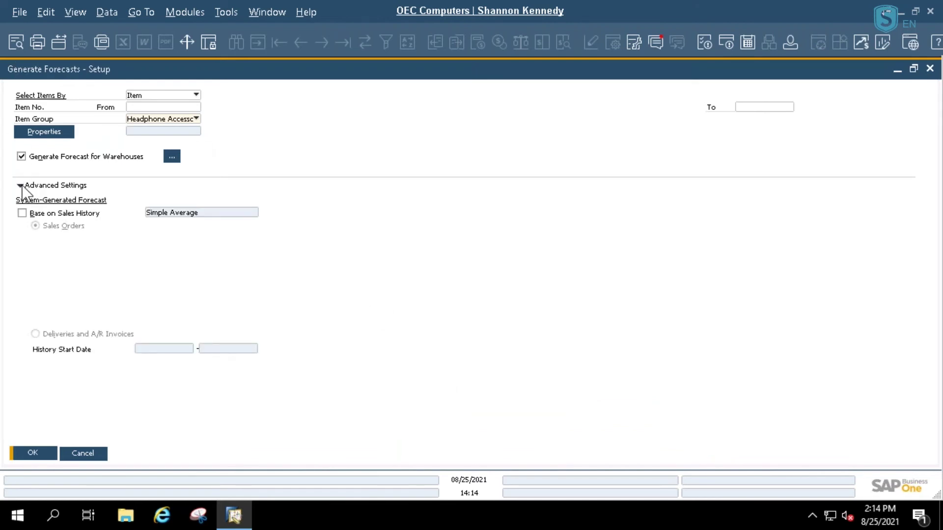
{"action": "left_click", "coordinate": [23, 214]}
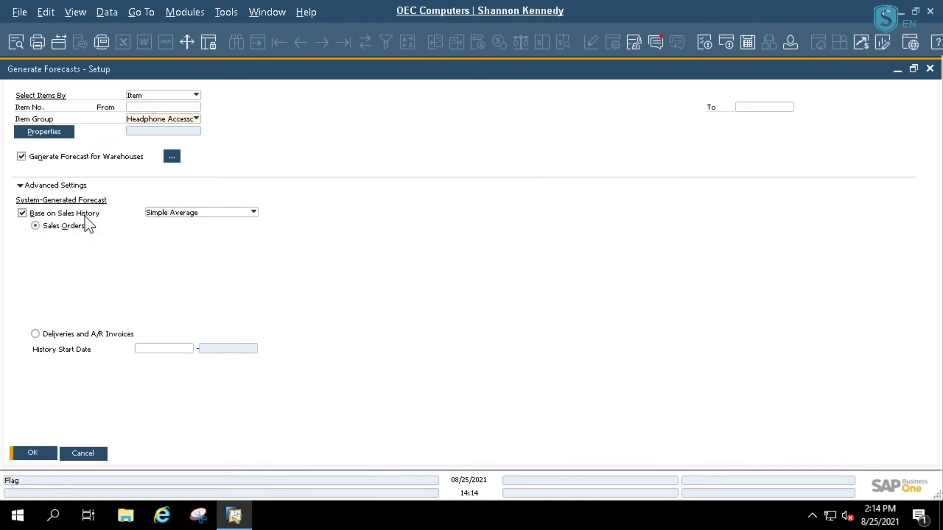
{"action": "left_click", "coordinate": [35, 224]}
{"action": "left_click", "coordinate": [35, 334]}
{"action": "left_click", "coordinate": [157, 351]}
{"action": "left_click", "coordinate": [35, 226]}
{"action": "left_click", "coordinate": [252, 213]}
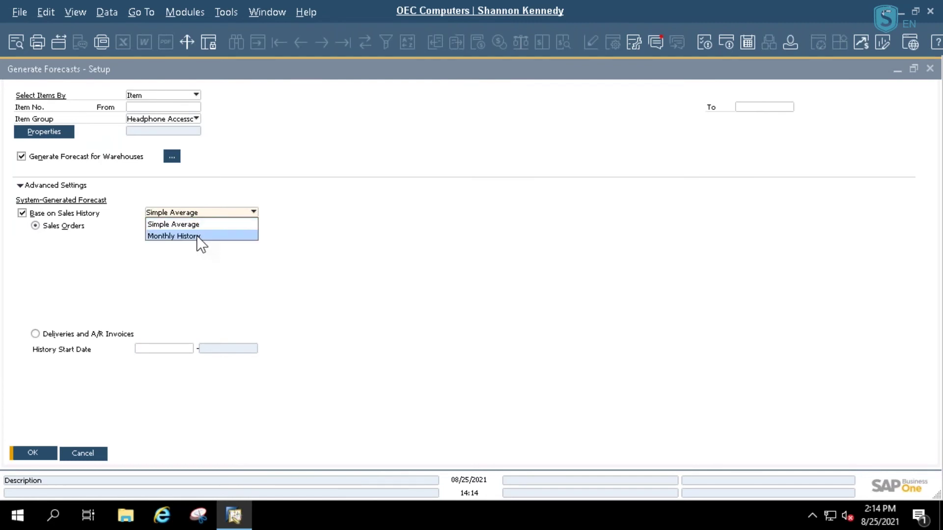
{"action": "left_click", "coordinate": [198, 237]}
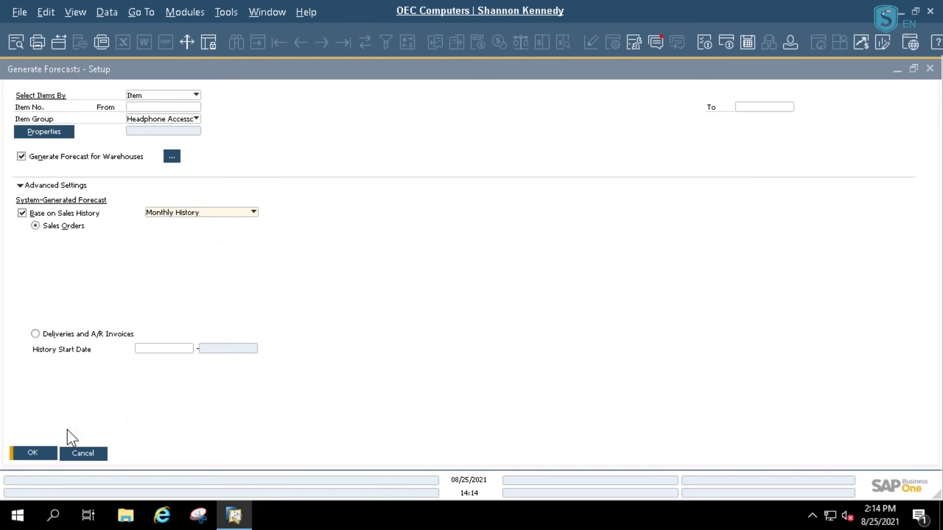
Set the history start date to 01/01/2021 and generate the basic forecast, overwriting the existing forecast data.
{"action": "left_click", "coordinate": [33, 453]}
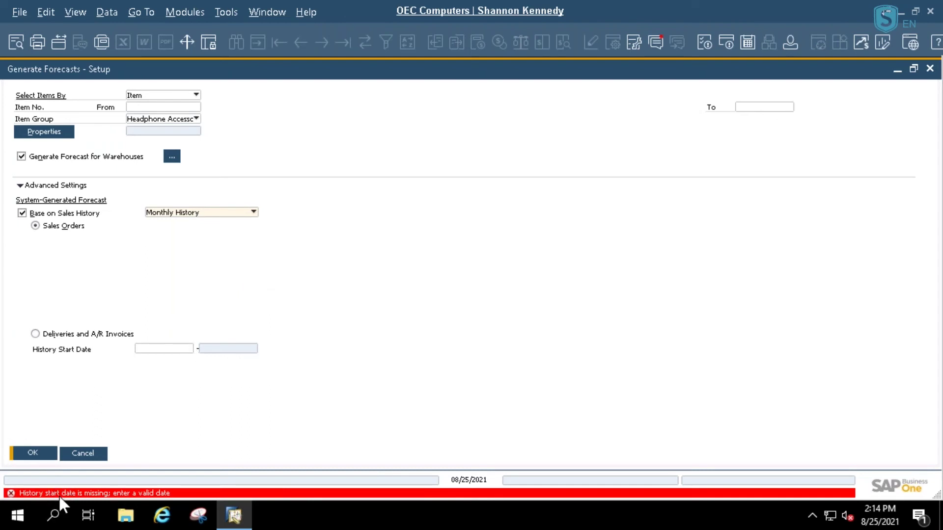
{"action": "left_click", "coordinate": [156, 348]}
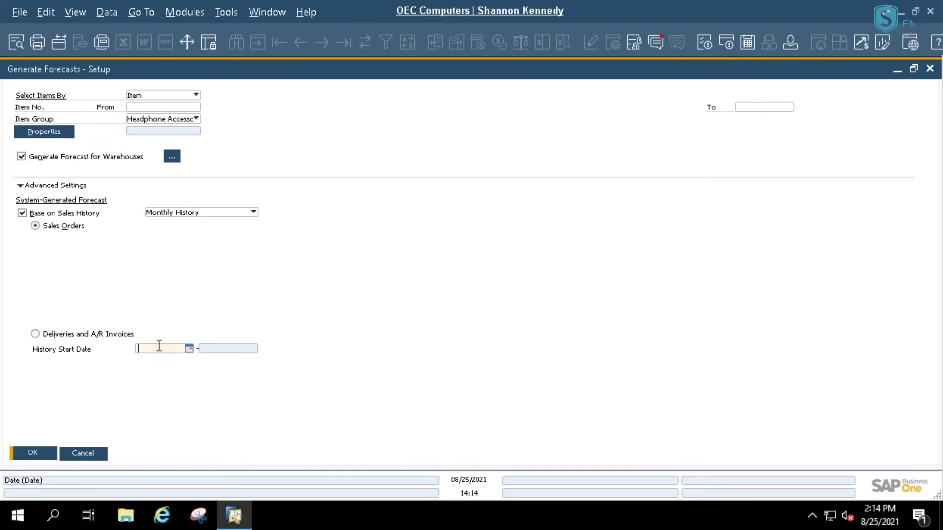
{"action": "type", "text": "01/01"}
{"action": "key", "text": "Tab"}
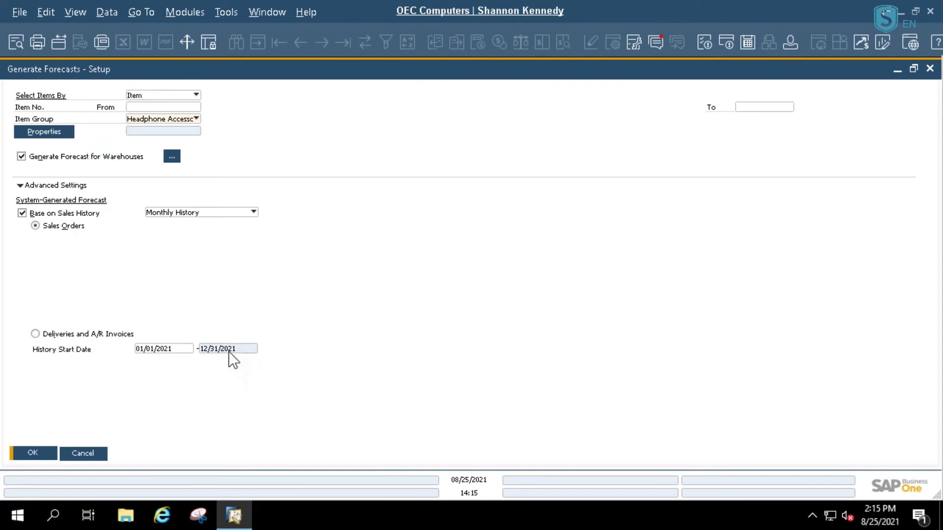
{"action": "left_click", "coordinate": [28, 452]}
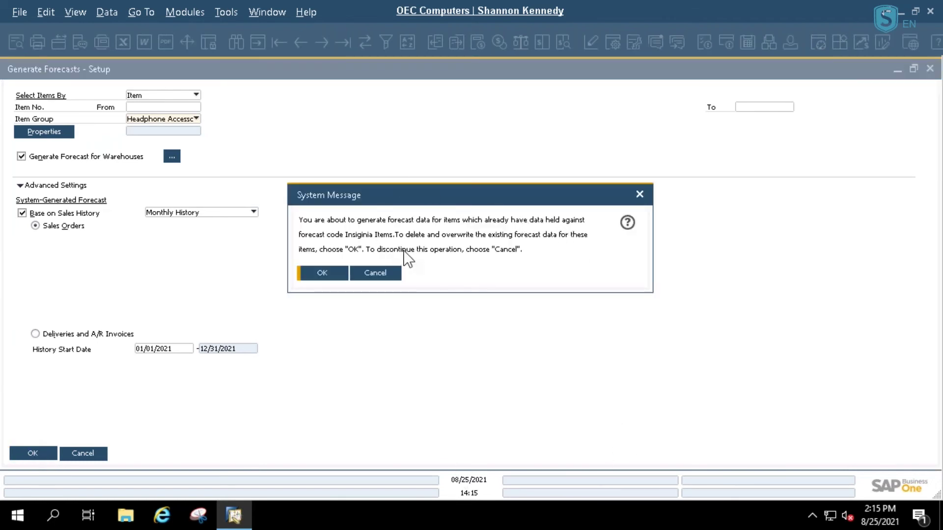
{"action": "left_click", "coordinate": [323, 273]}
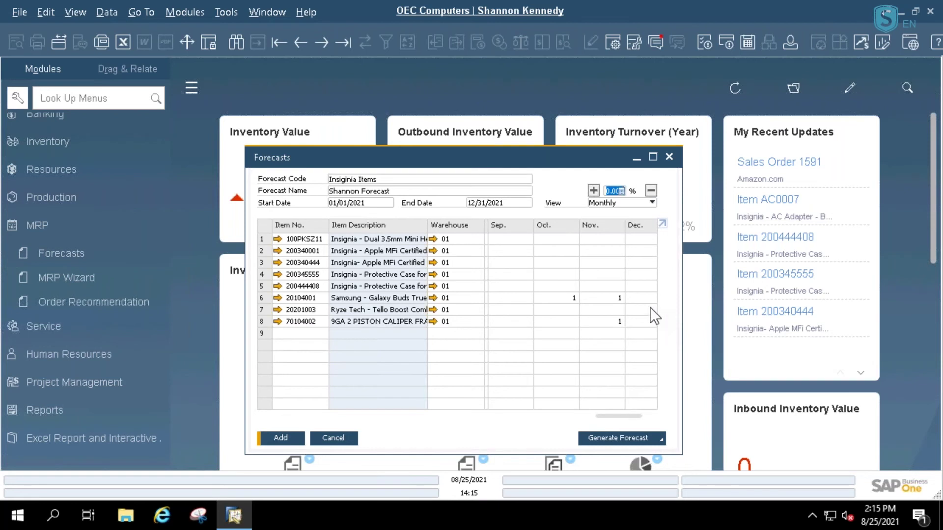
Examine the September to December forecast quantities in the expanded grid, and restore the normal form view.
{"action": "left_click", "coordinate": [662, 224]}
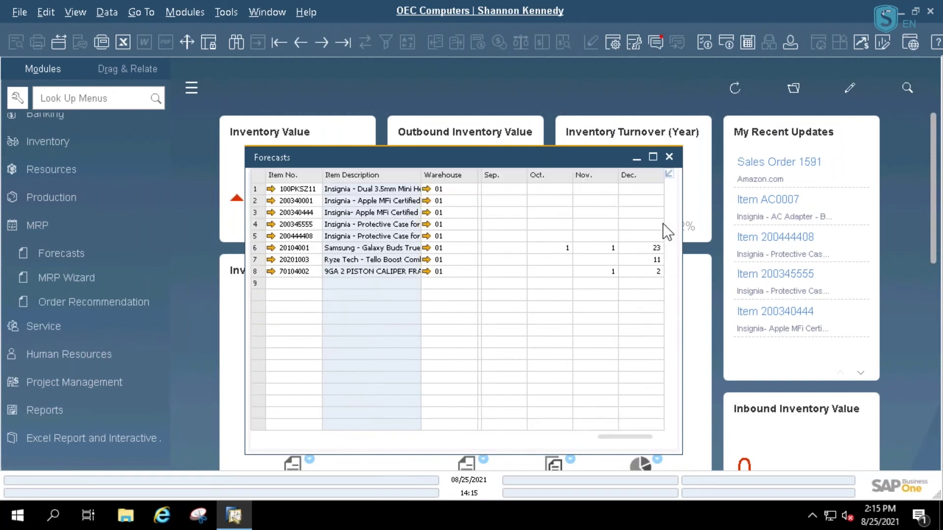
{"action": "left_click", "coordinate": [589, 251]}
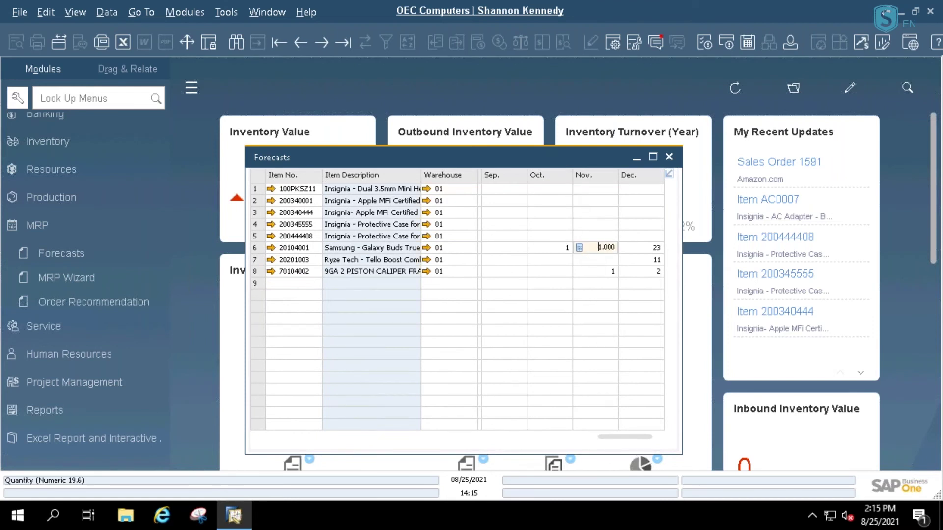
{"action": "key", "text": "Tab"}
{"action": "key", "text": "Tab"}
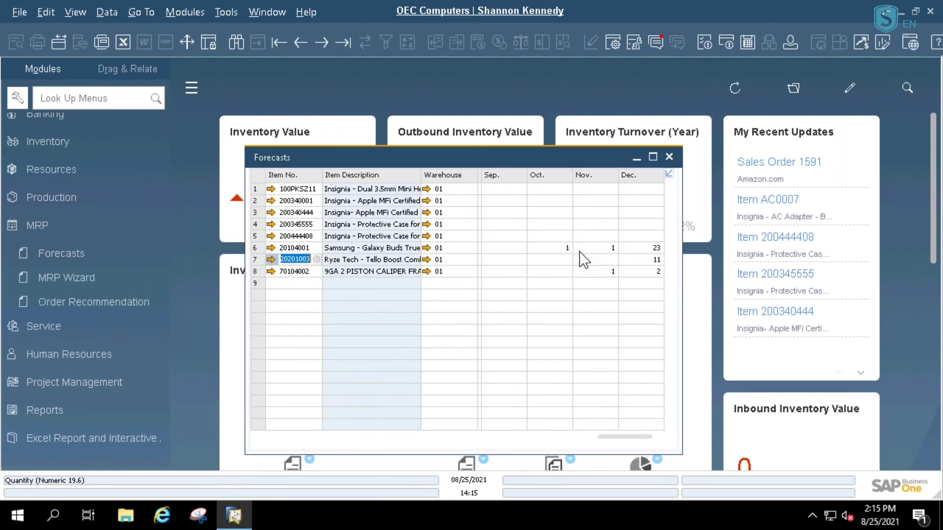
{"action": "left_click", "coordinate": [498, 248]}
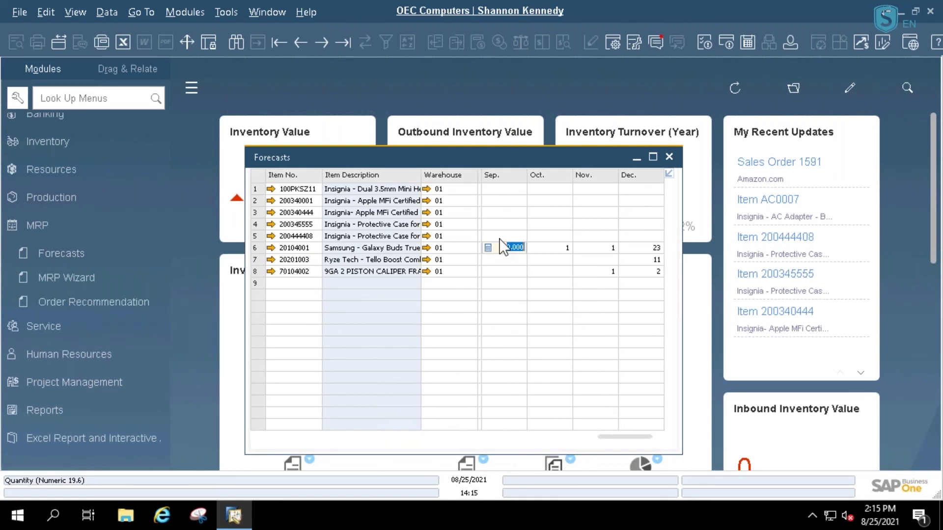
{"action": "left_click", "coordinate": [669, 174]}
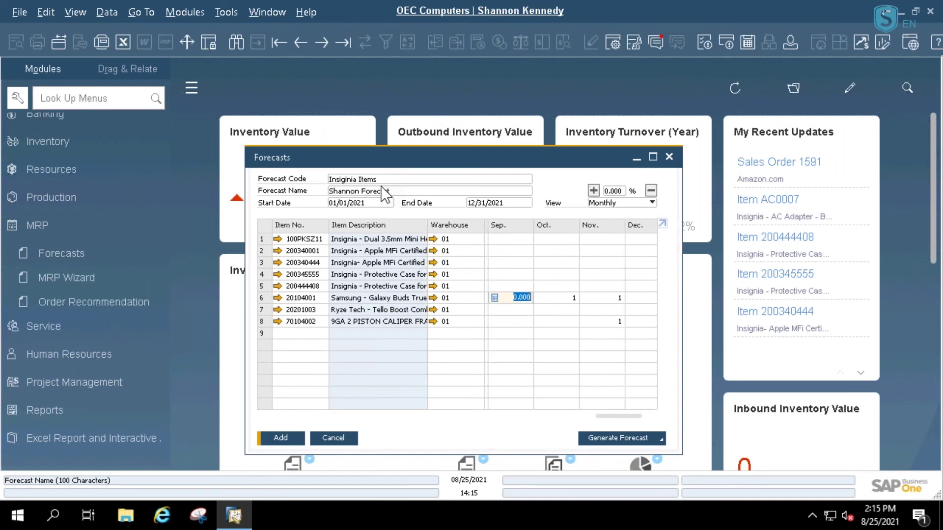
Check the row options for the first item, and add the forecast and close the form.
{"action": "left_click", "coordinate": [305, 241]}
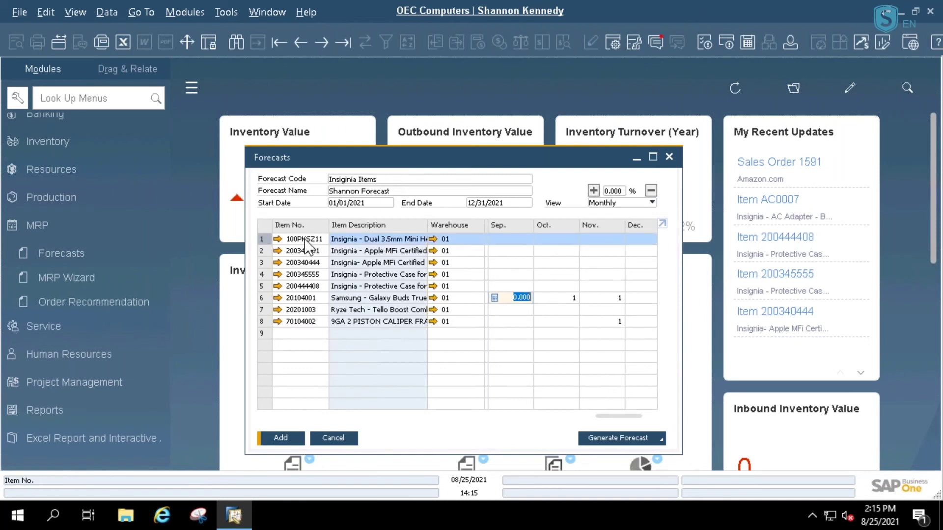
{"action": "right_click", "coordinate": [306, 242]}
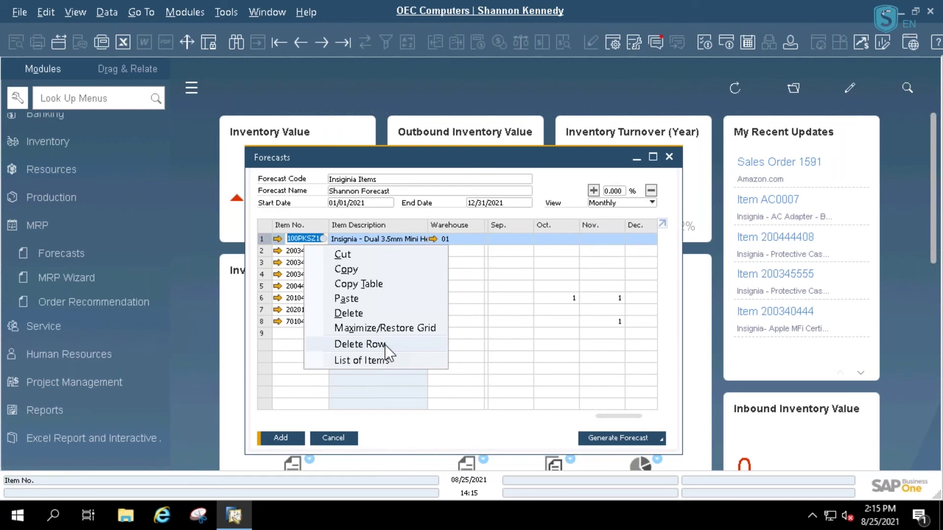
{"action": "left_click", "coordinate": [412, 436]}
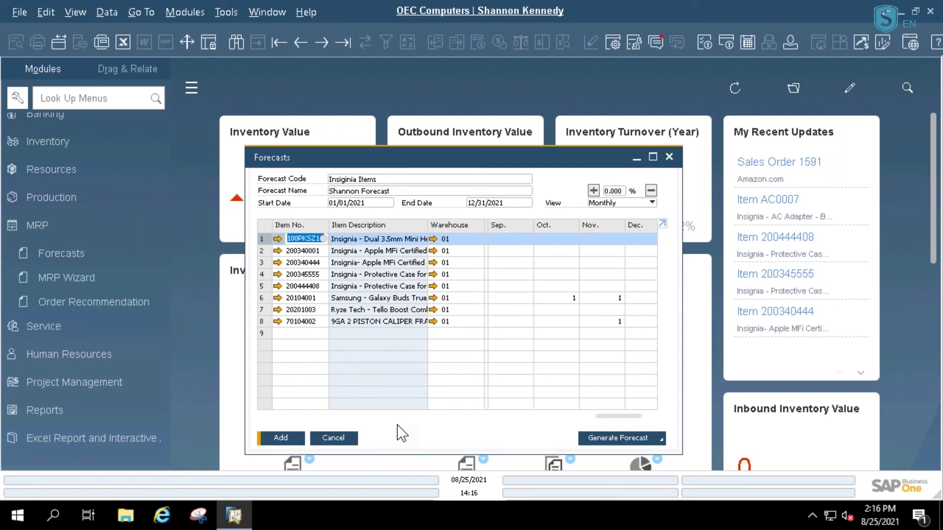
{"action": "left_click", "coordinate": [280, 438]}
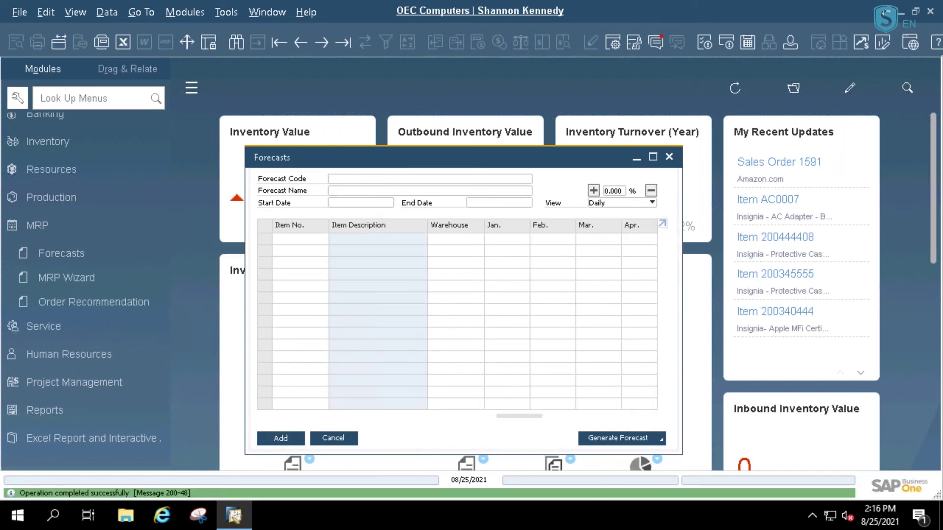
{"action": "left_click", "coordinate": [669, 158]}
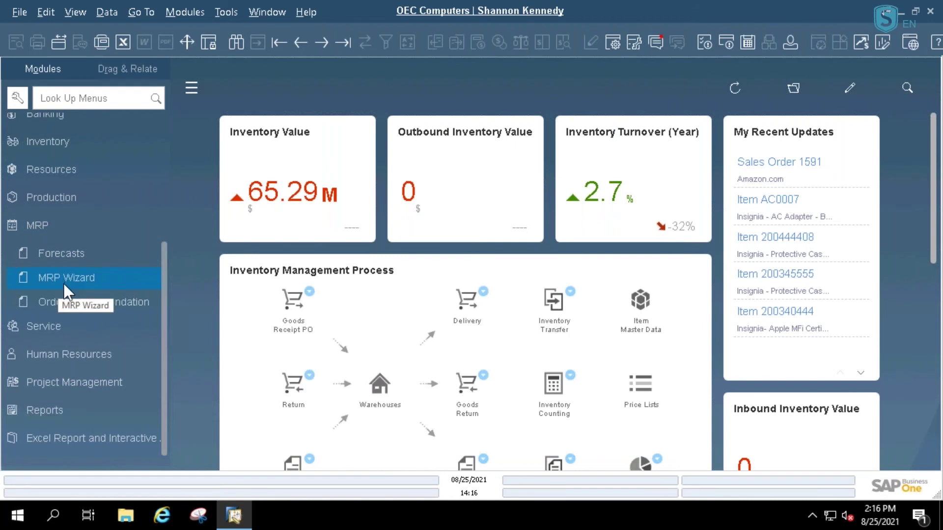
Open the MRP Wizard and look through the existing scenarios on the Scenario Selection page.
{"action": "left_click", "coordinate": [64, 281]}
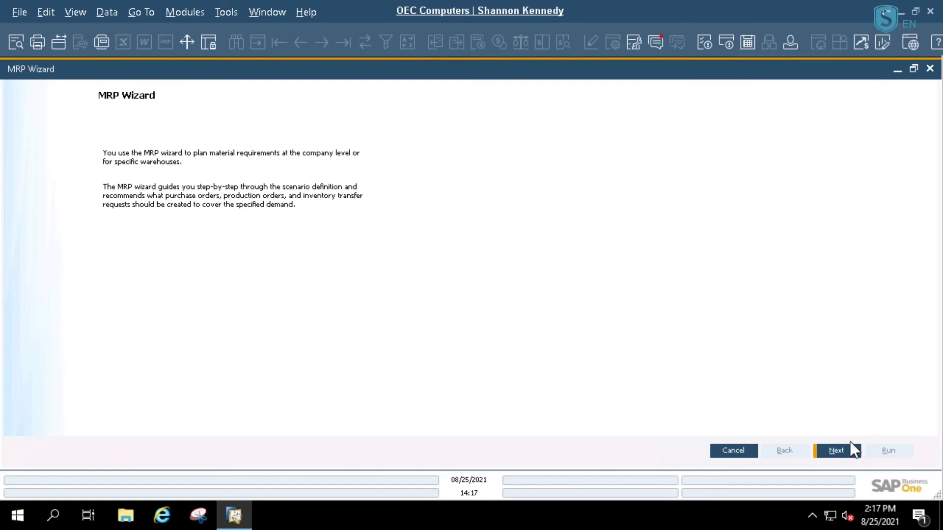
{"action": "left_click", "coordinate": [845, 455]}
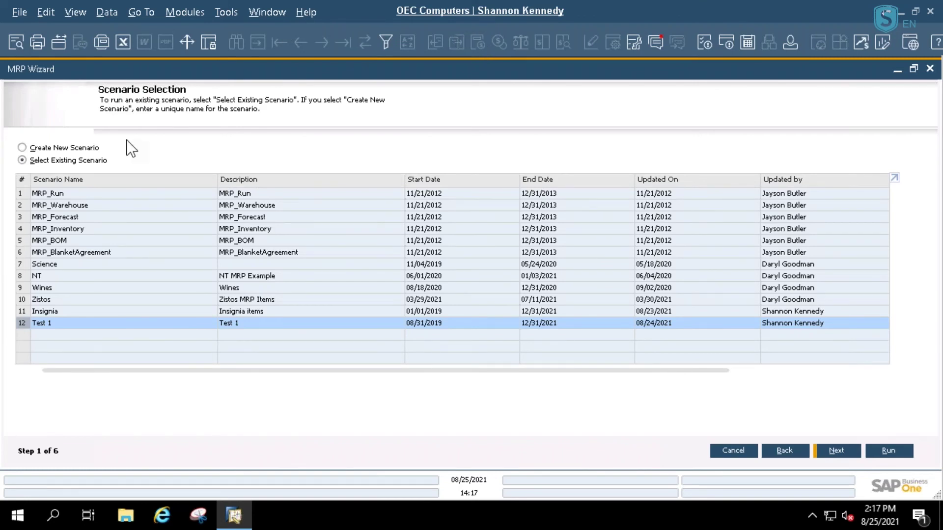
{"action": "left_click", "coordinate": [22, 194]}
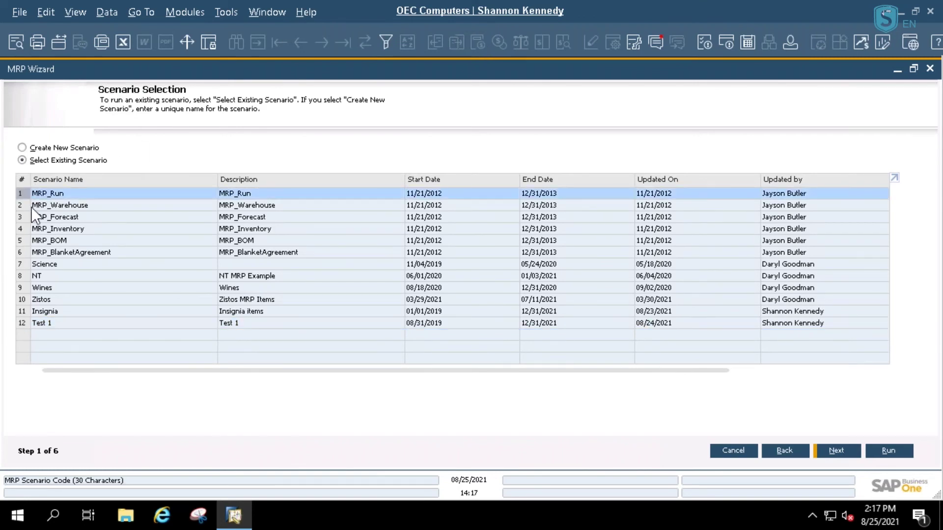
{"action": "left_click", "coordinate": [22, 203]}
{"action": "left_click", "coordinate": [29, 229]}
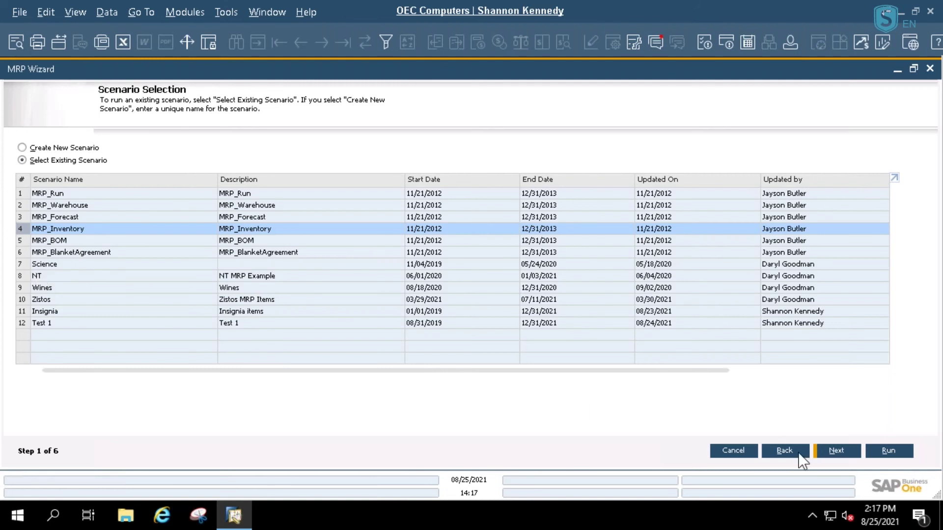
Create a new scenario named with the planner's first name plus "s Forecast", described with that name plus "Insigina Items".
{"action": "left_click", "coordinate": [23, 148]}
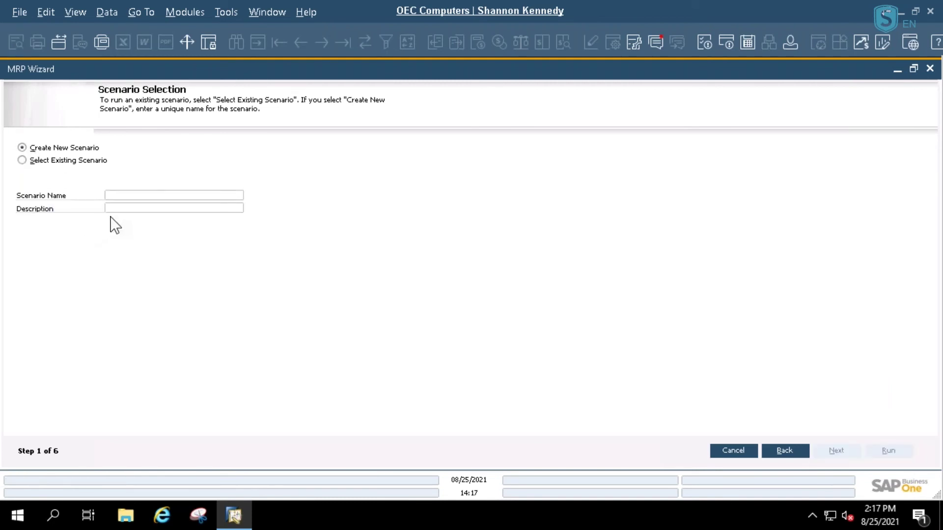
{"action": "left_click", "coordinate": [126, 195]}
{"action": "type", "text": "Shannon -"}
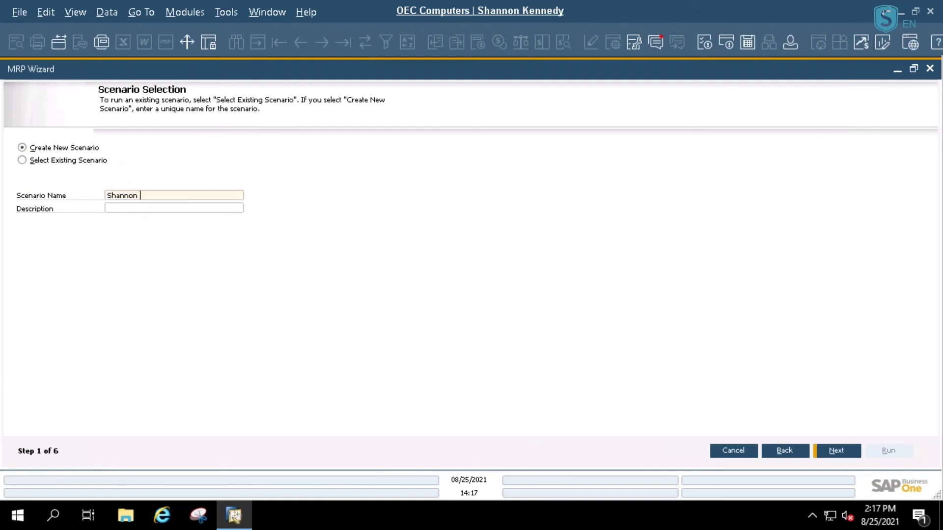
{"action": "key", "text": "BackSpace"}
{"action": "key", "text": "BackSpace"}
{"action": "key", "text": "BackSpace"}
{"action": "type", "text": "s Forecast"}
{"action": "key", "text": "Tab"}
{"action": "type", "text": "Shanno"}
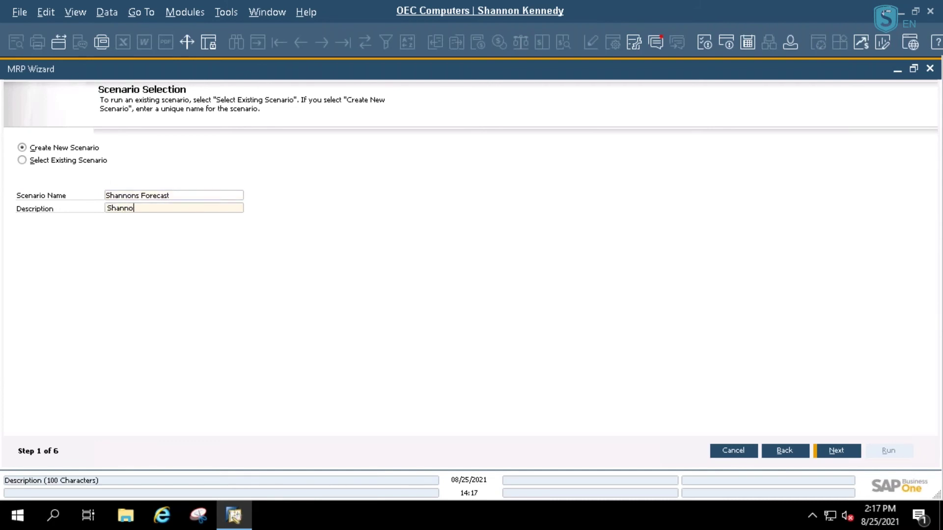
{"action": "type", "text": "n Insigina Items"}
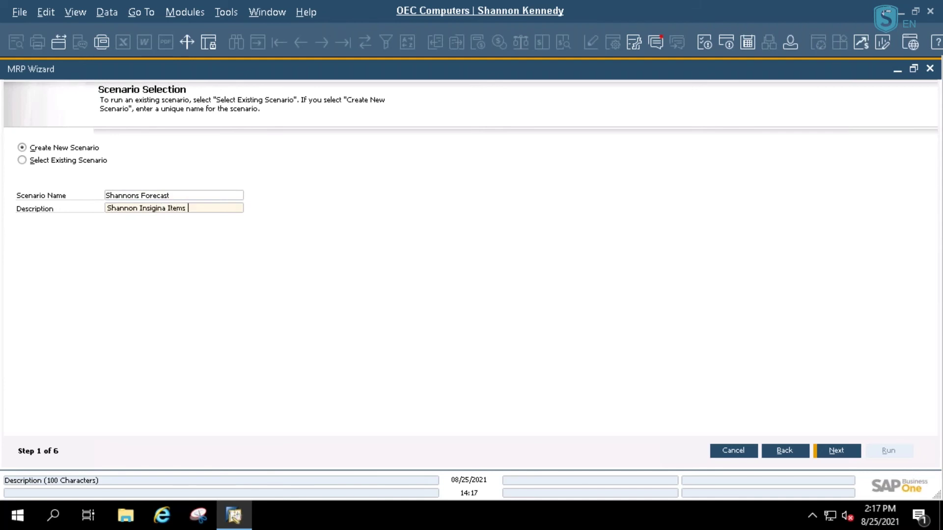
{"action": "left_click", "coordinate": [852, 451]}
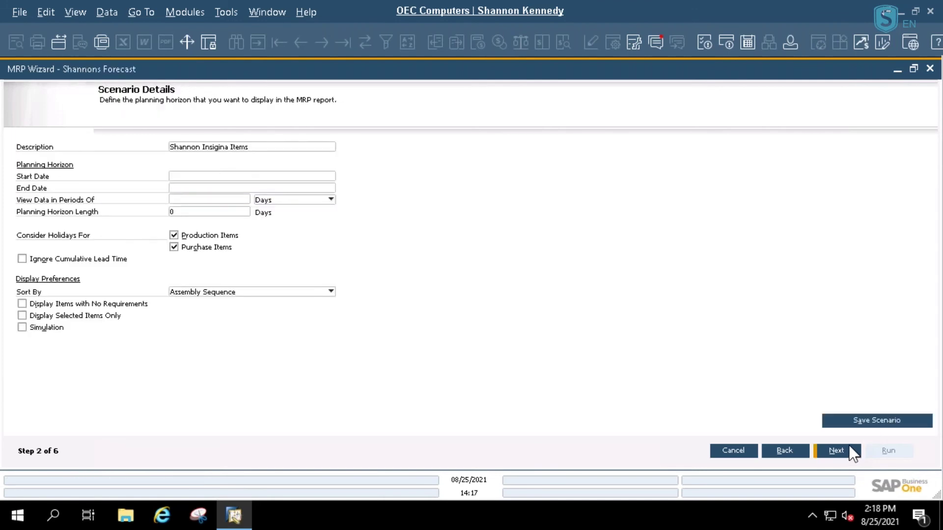
Set the planning horizon from 01/01/2021 to 12/31/2021 and view the data in periods of 1 month.
{"action": "left_click", "coordinate": [226, 177]}
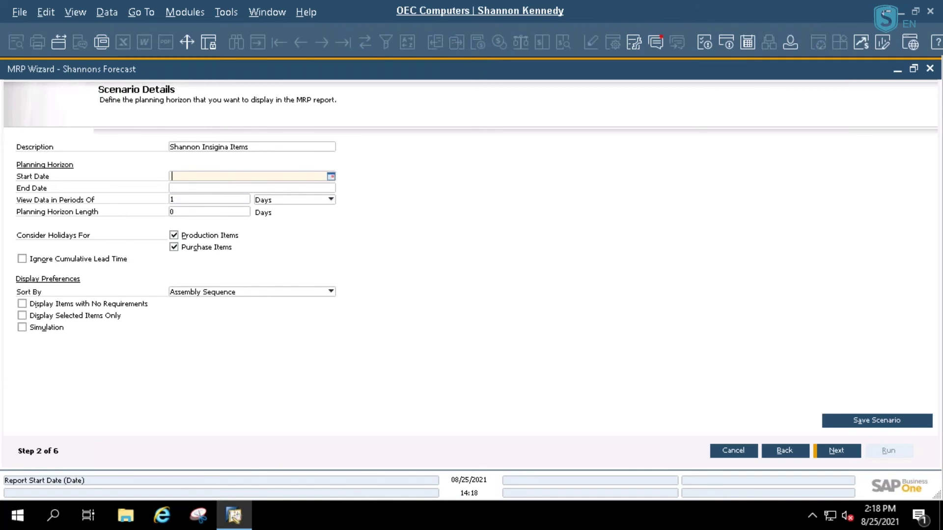
{"action": "type", "text": "1/2"}
{"action": "key", "text": "BackSpace"}
{"action": "type", "text": "1/21"}
{"action": "key", "text": "Tab"}
{"action": "type", "text": "12/31/21"}
{"action": "key", "text": "Tab"}
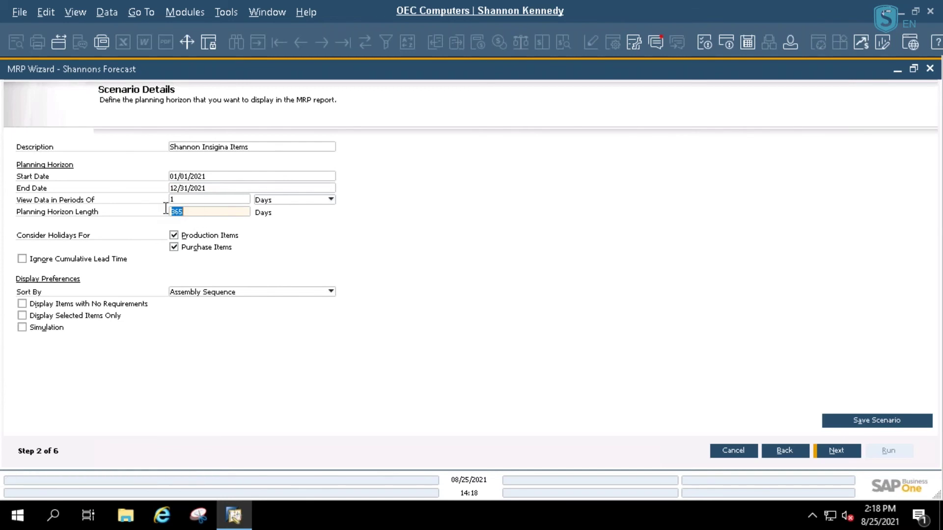
{"action": "left_click", "coordinate": [186, 200]}
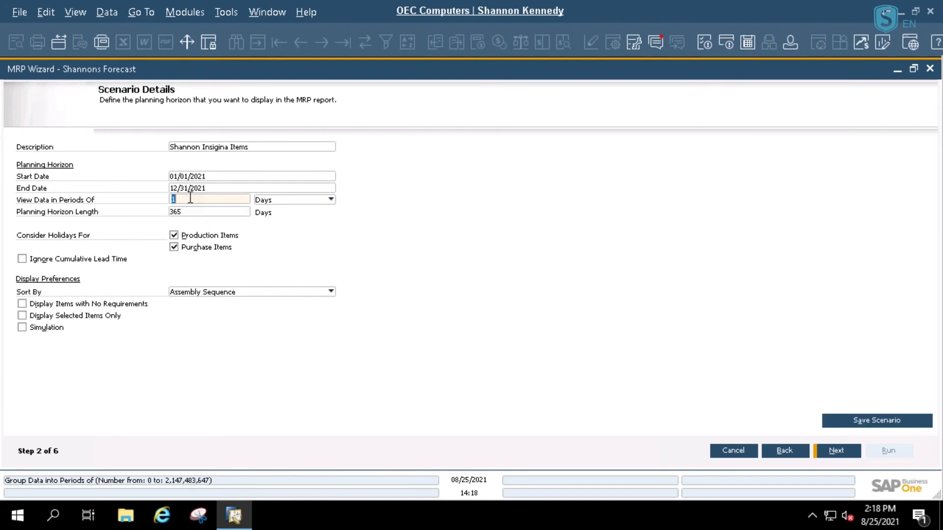
{"action": "left_click", "coordinate": [331, 199]}
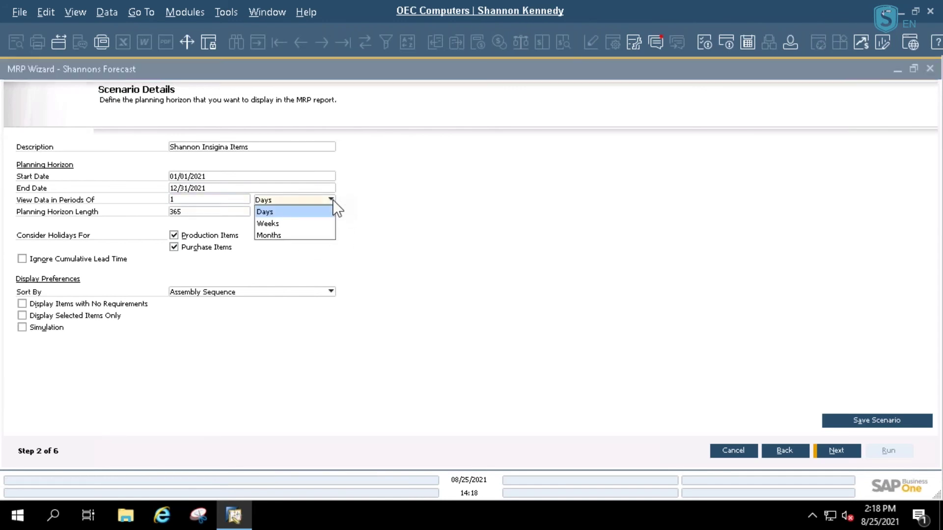
{"action": "left_click", "coordinate": [280, 236]}
{"action": "double_click", "coordinate": [192, 211]}
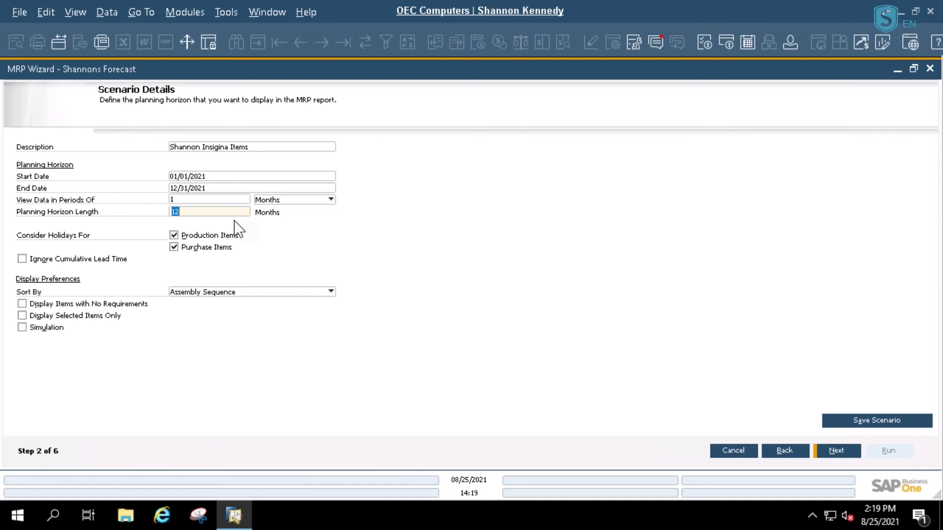
Enable displaying items with no requirements, and save the scenario before continuing to Item Selection.
{"action": "left_click", "coordinate": [23, 304]}
{"action": "left_click", "coordinate": [864, 423]}
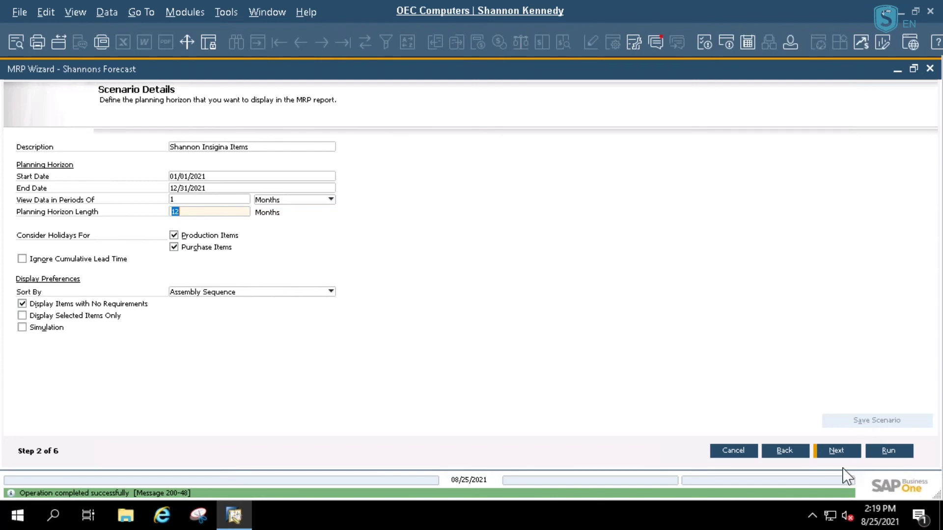
{"action": "left_click", "coordinate": [834, 450]}
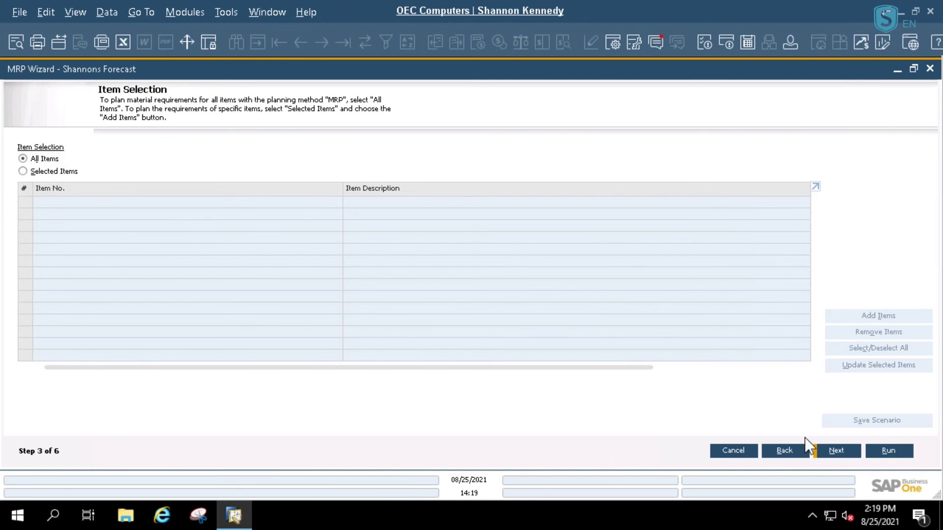
Keep all items selected and exclude the supply of the Los Angeles, Texas, Miami and Rented locations from the inventory data source.
{"action": "left_click", "coordinate": [835, 452]}
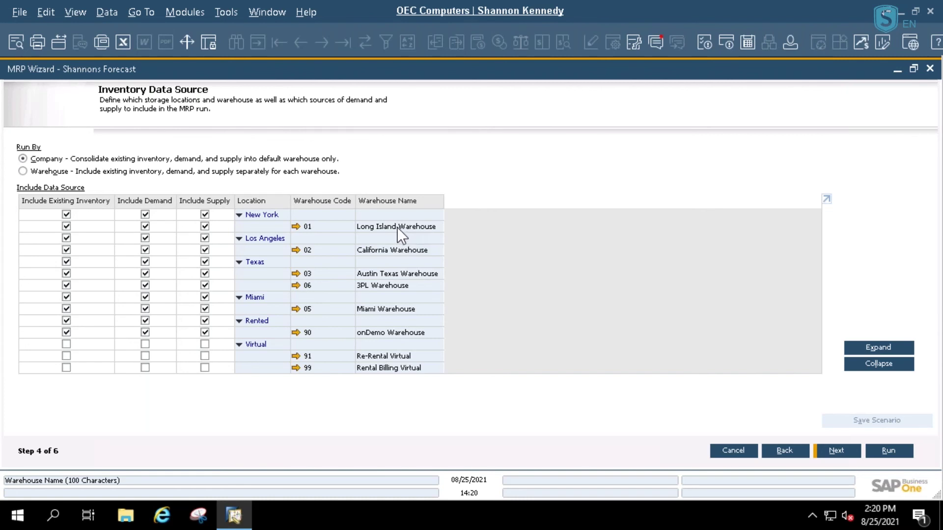
{"action": "left_click", "coordinate": [206, 250]}
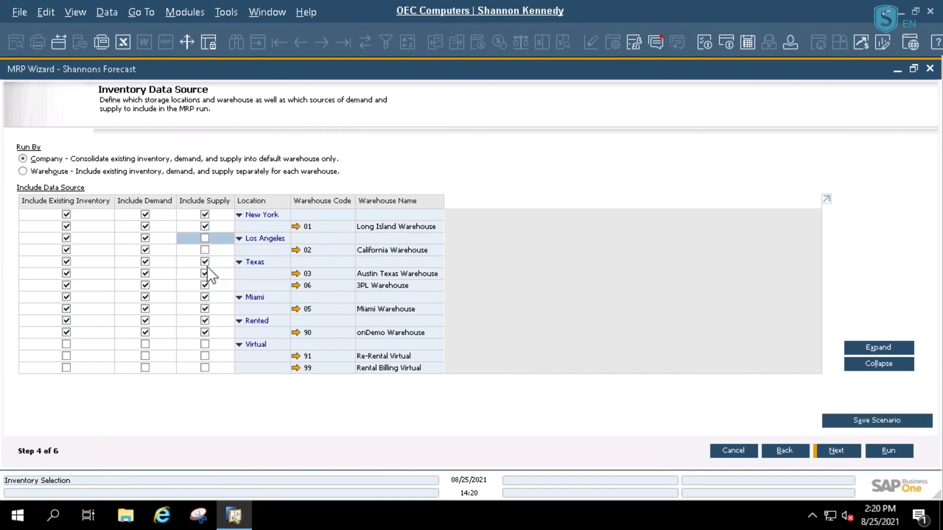
{"action": "left_click", "coordinate": [204, 262]}
{"action": "left_click", "coordinate": [205, 297]}
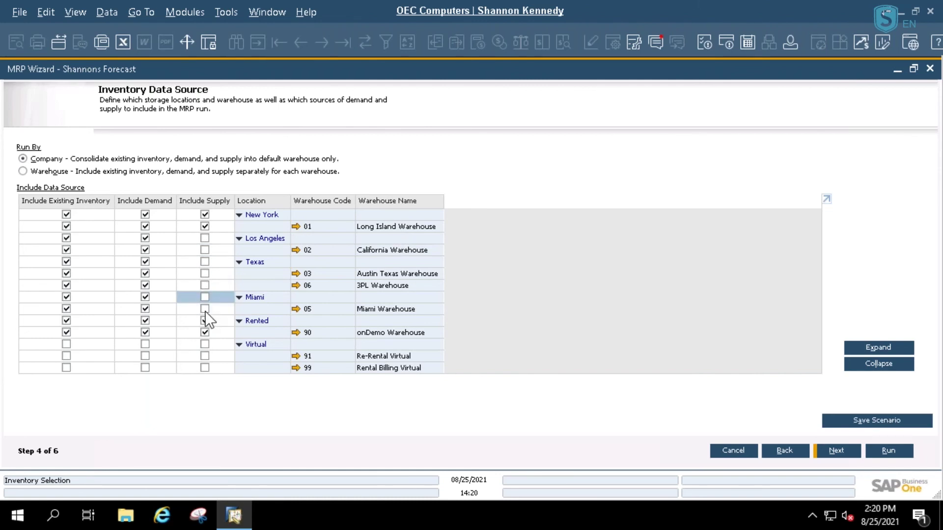
{"action": "left_click", "coordinate": [205, 320]}
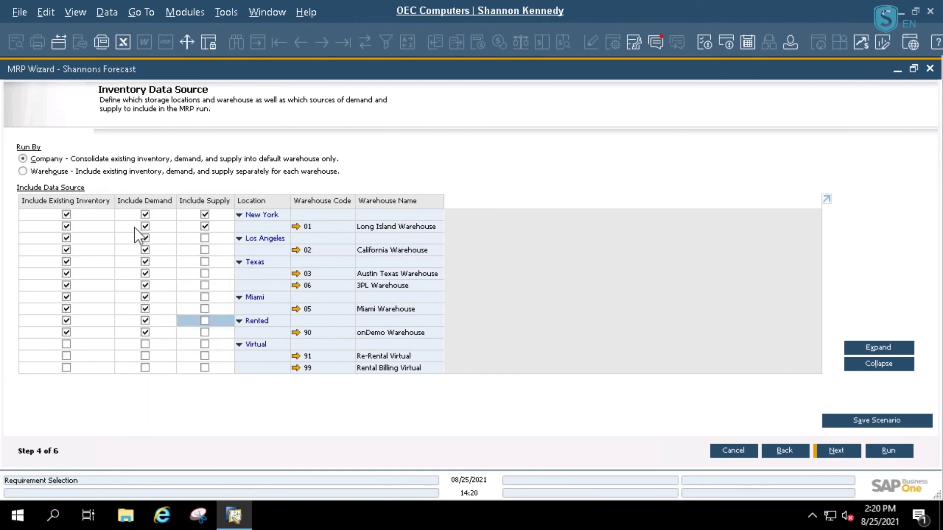
Exclude the demand of the Los Angeles, Texas, Miami and Rented locations, keeping demand included for New York.
{"action": "left_click", "coordinate": [142, 216]}
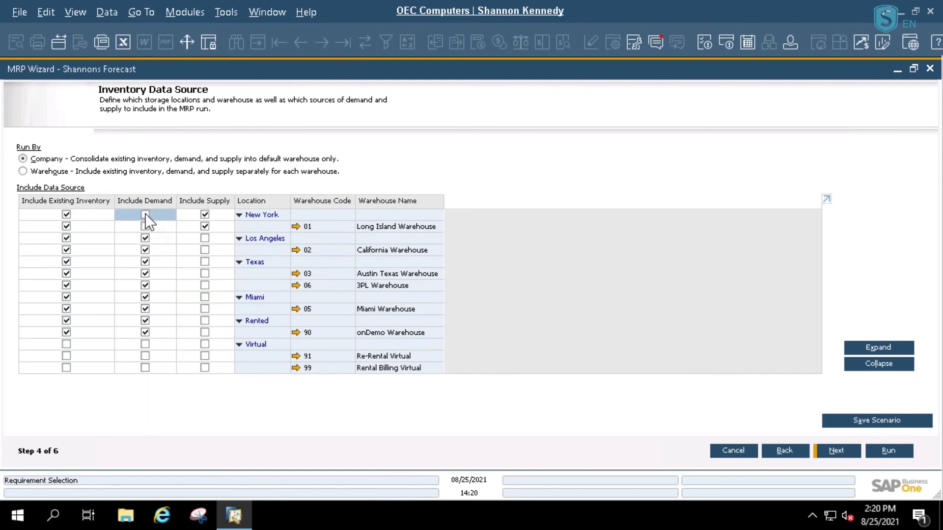
{"action": "left_click", "coordinate": [147, 240]}
{"action": "left_click", "coordinate": [146, 262]}
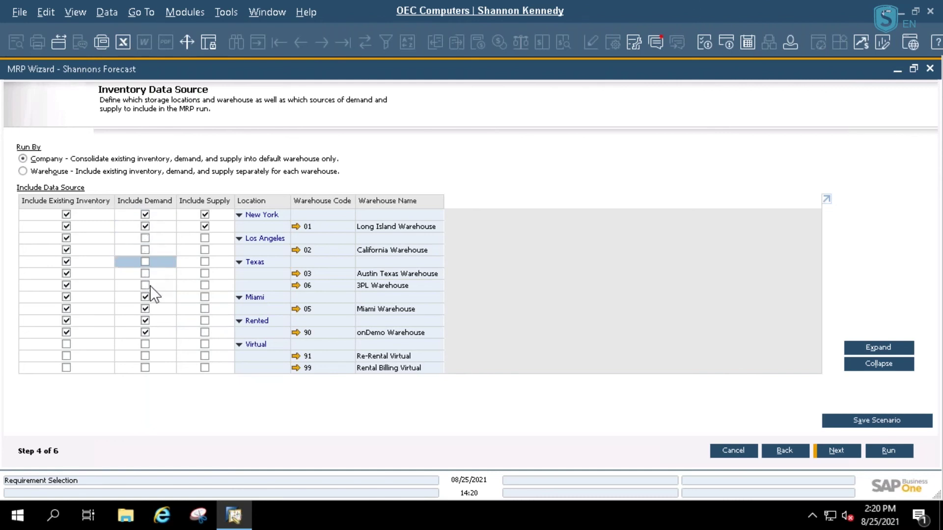
{"action": "left_click", "coordinate": [146, 298]}
{"action": "left_click", "coordinate": [146, 321]}
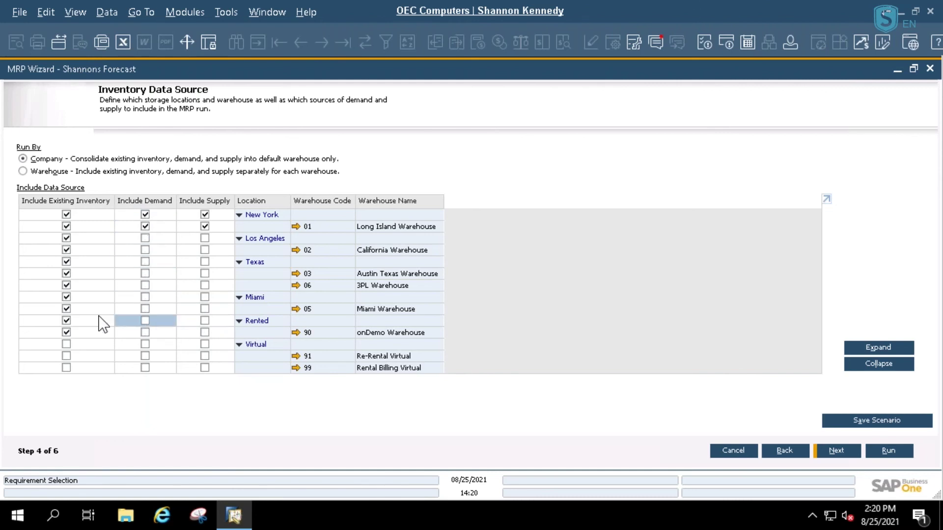
Exclude the existing inventory of every location except New York, and continue to the Documents Data Source step.
{"action": "left_click", "coordinate": [66, 309]}
{"action": "left_click", "coordinate": [66, 321]}
{"action": "left_click", "coordinate": [66, 285]}
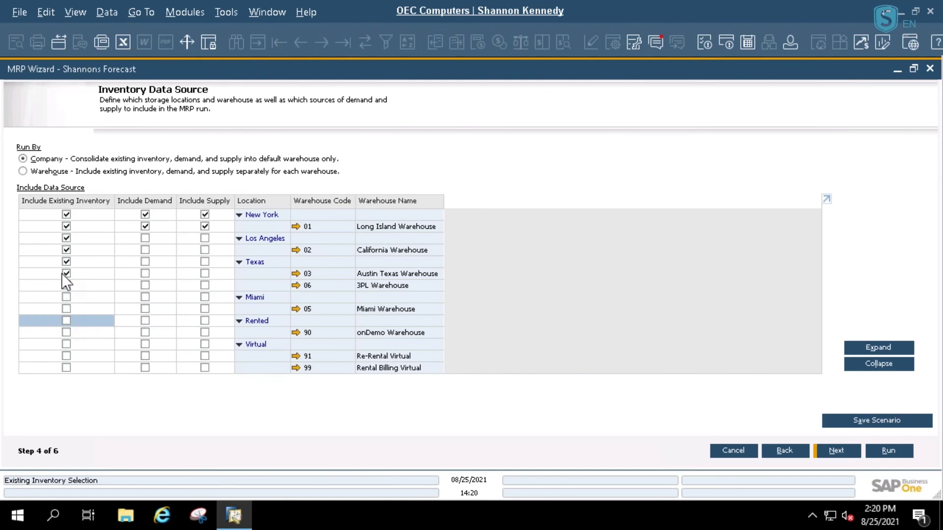
{"action": "left_click", "coordinate": [65, 273]}
{"action": "left_click", "coordinate": [65, 250]}
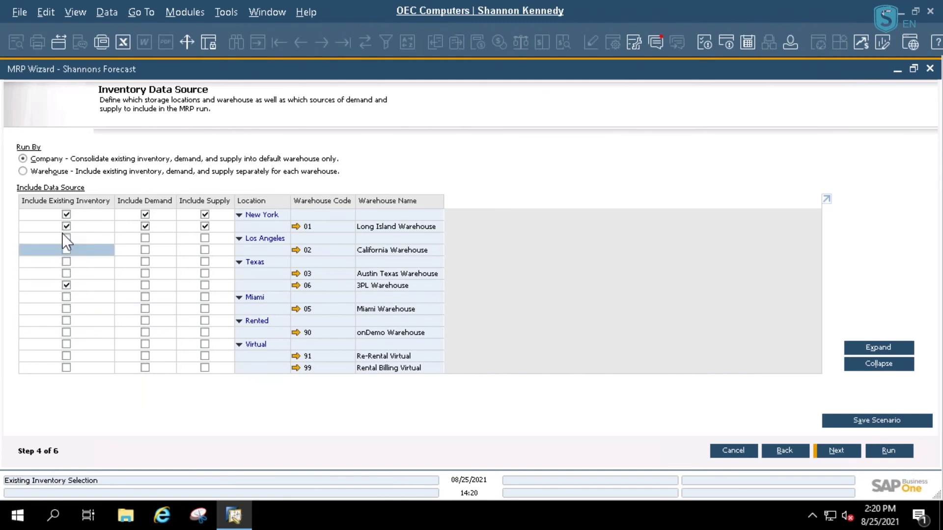
{"action": "left_click", "coordinate": [67, 285]}
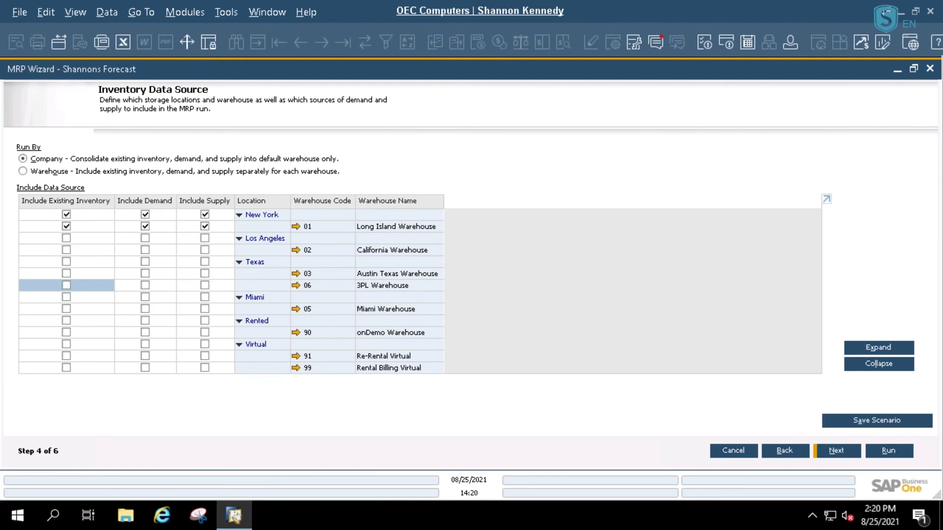
{"action": "left_click", "coordinate": [837, 451]}
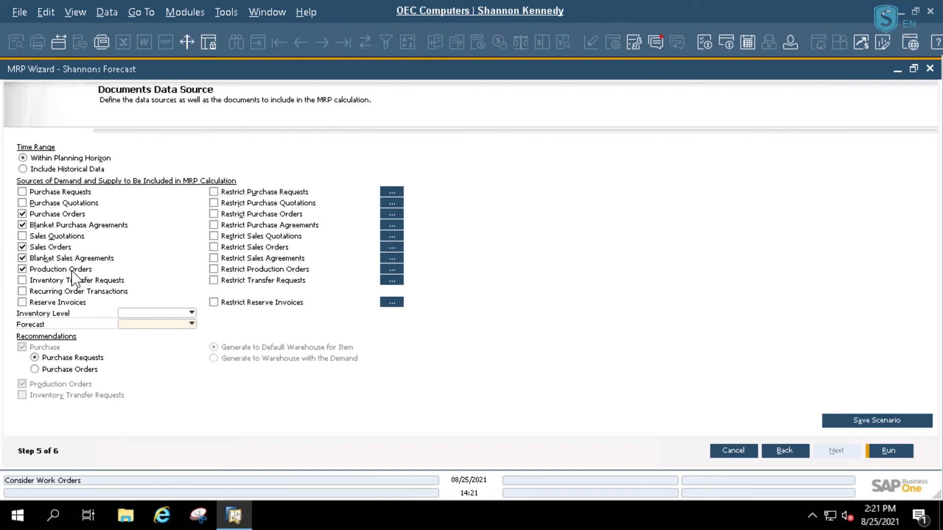
Set the inventory level to Minimum and base the MRP calculation on the Insiginia Items forecast.
{"action": "left_click", "coordinate": [192, 313]}
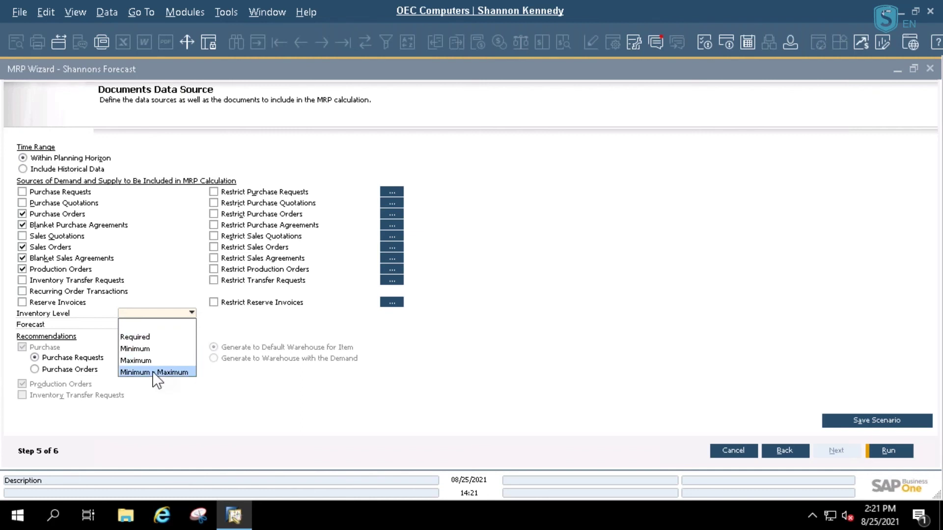
{"action": "left_click", "coordinate": [144, 350]}
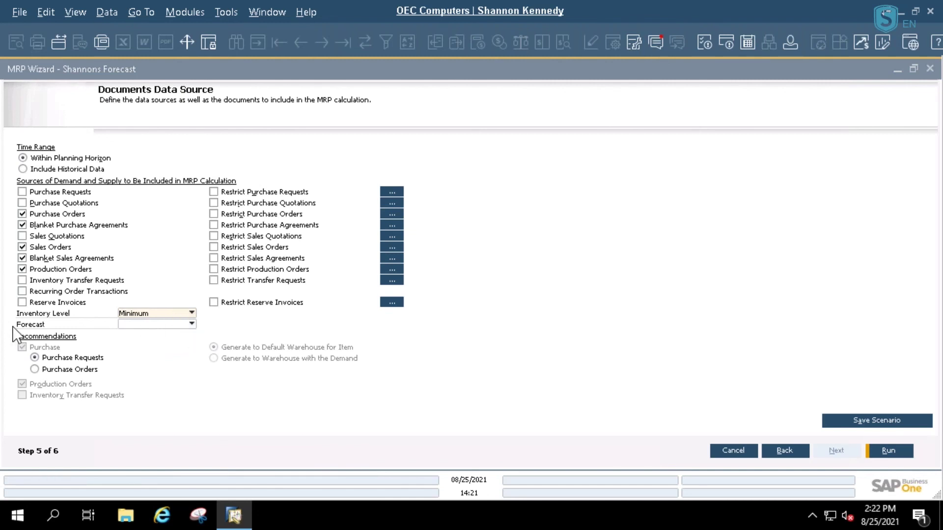
{"action": "left_click", "coordinate": [191, 324]}
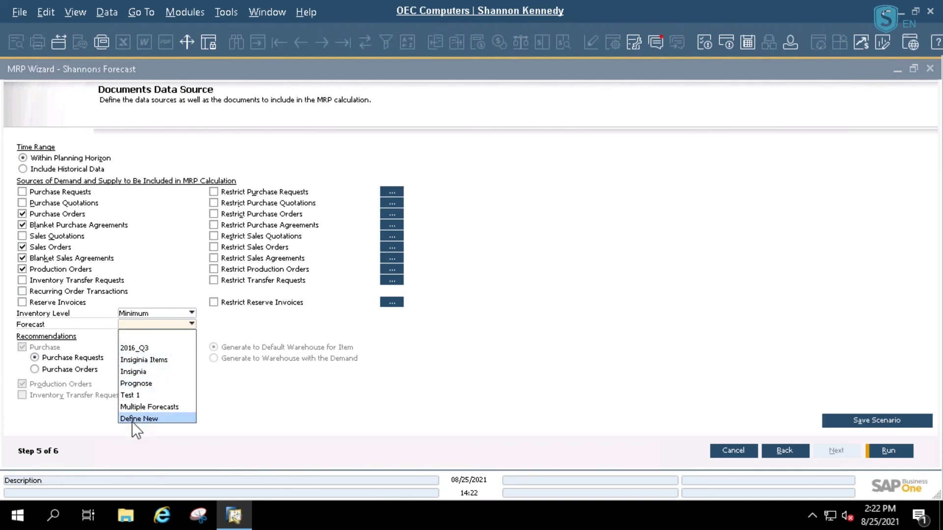
{"action": "left_click", "coordinate": [146, 360]}
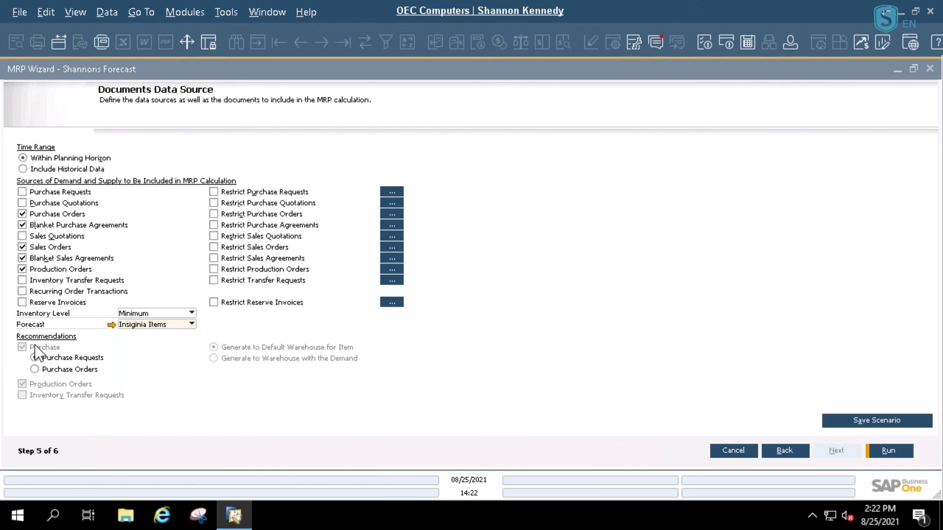
Have purchase recommendations generated as Purchase Orders, save the scenario, and run the MRP calculation.
{"action": "left_click", "coordinate": [34, 370]}
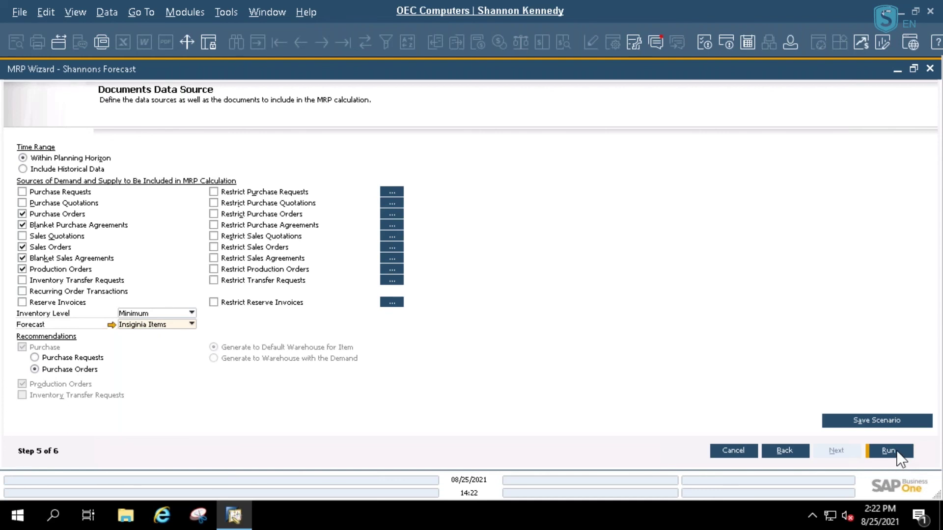
{"action": "left_click", "coordinate": [889, 424]}
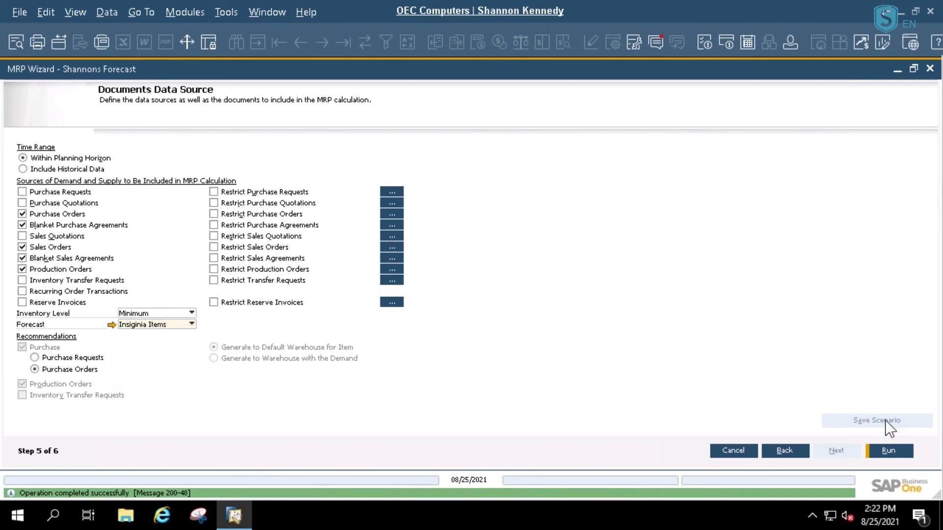
{"action": "left_click", "coordinate": [892, 452]}
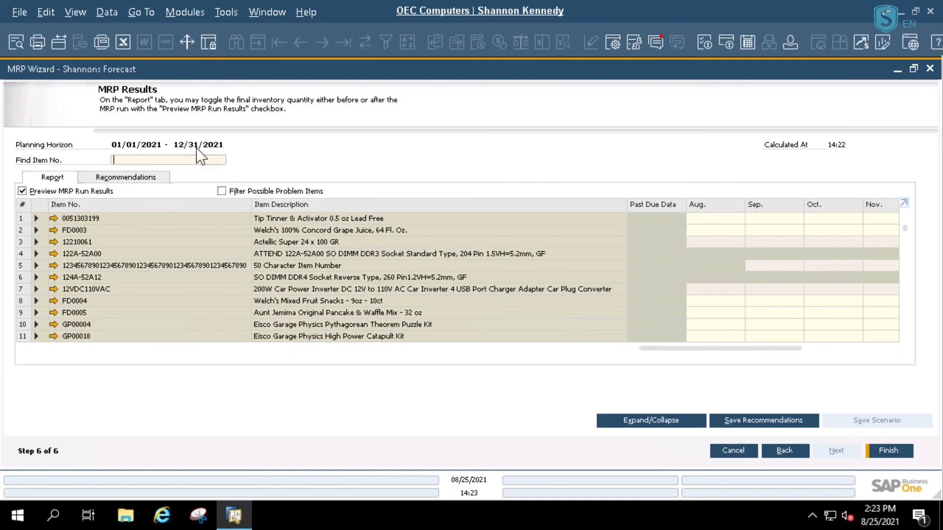
Review the MRP recommendations across all their columns, save them, and finish the wizard.
{"action": "left_click", "coordinate": [115, 179]}
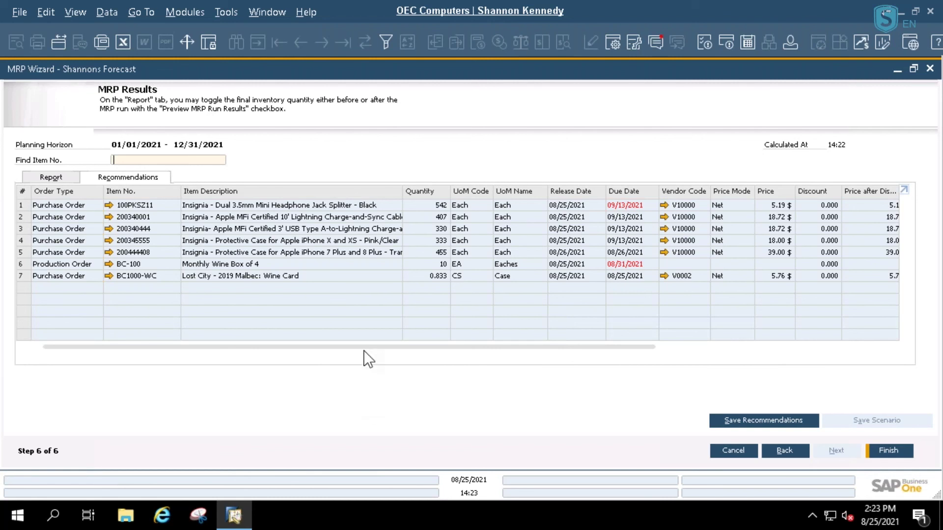
{"action": "left_click_drag", "start_coordinate": [364, 346], "coordinate": [692, 361]}
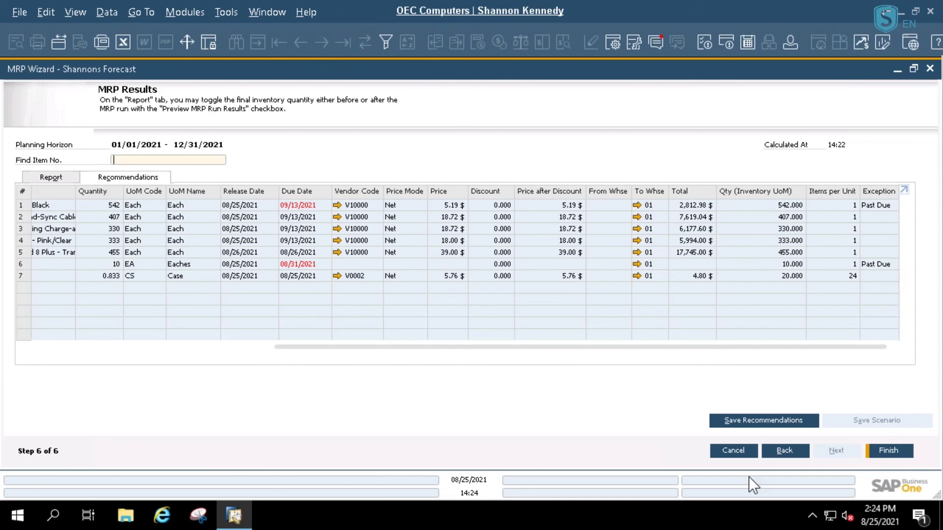
{"action": "left_click", "coordinate": [748, 425]}
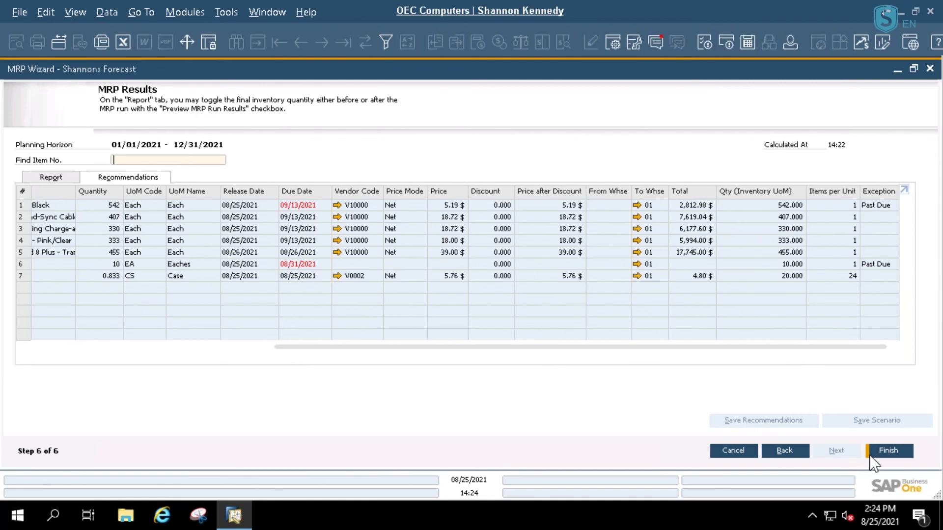
{"action": "left_click", "coordinate": [889, 451]}
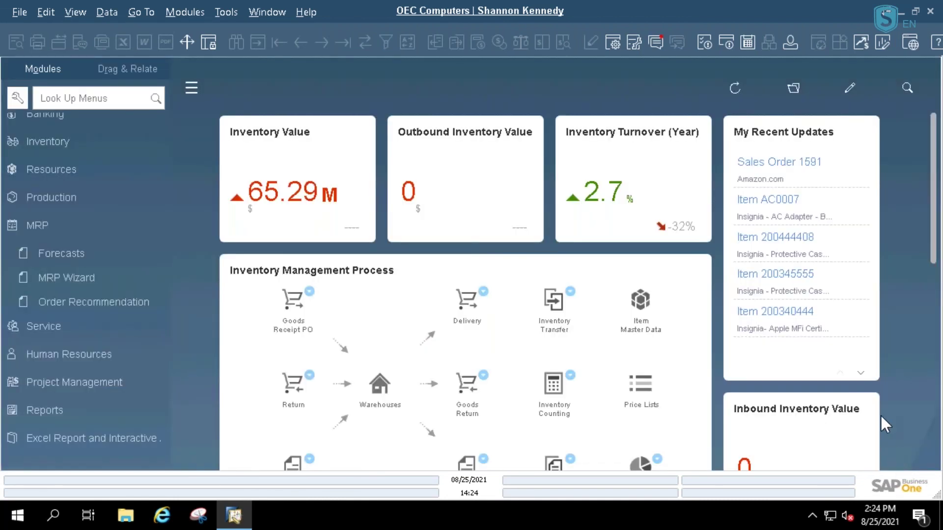
Start an Order Recommendation selection for Purchase Orders from the planner's newly saved forecast scenario.
{"action": "left_click", "coordinate": [107, 301]}
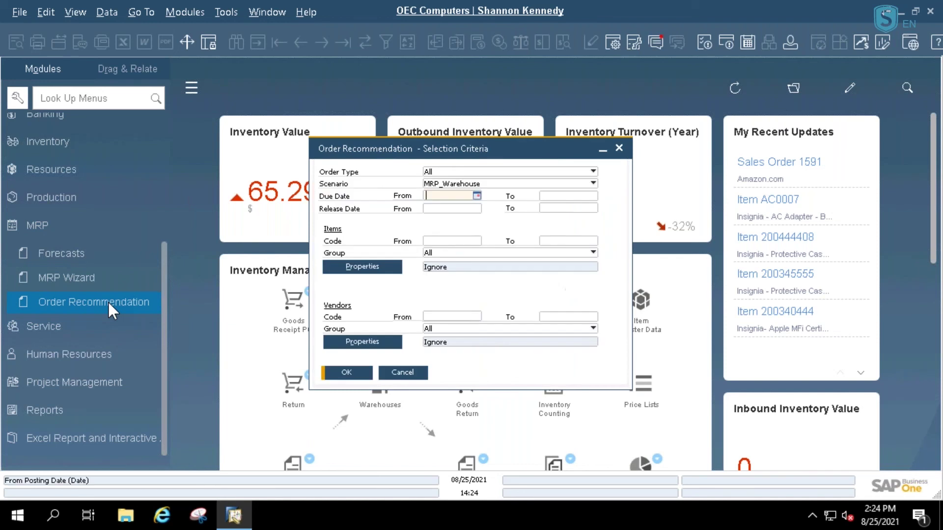
{"action": "left_click", "coordinate": [593, 171]}
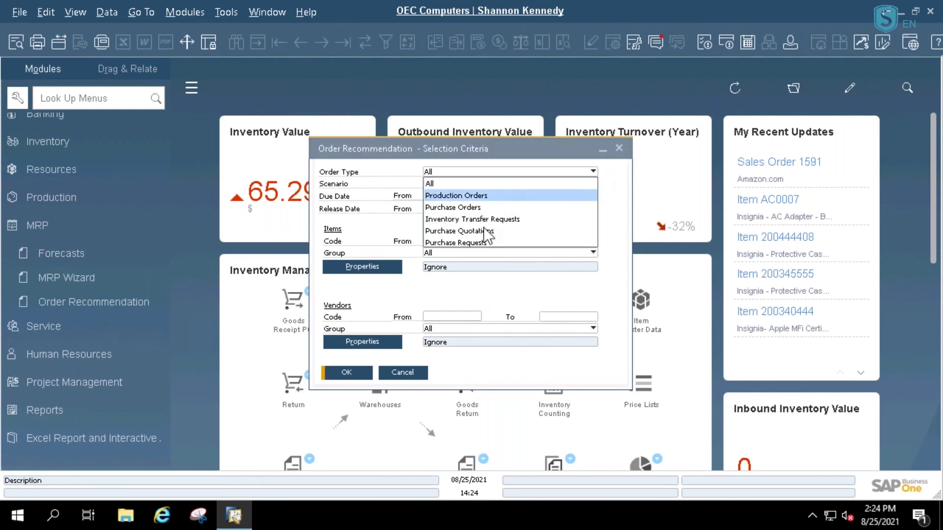
{"action": "left_click", "coordinate": [466, 208]}
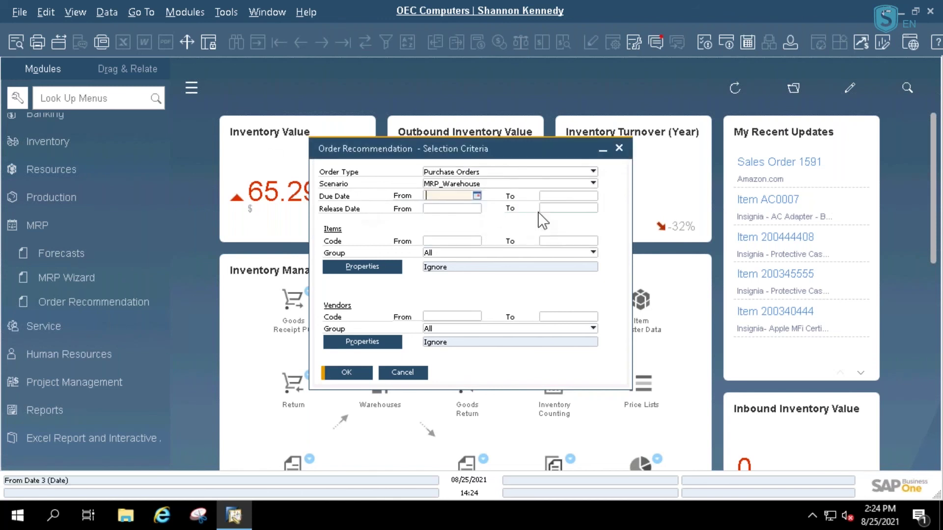
{"action": "left_click", "coordinate": [594, 185]}
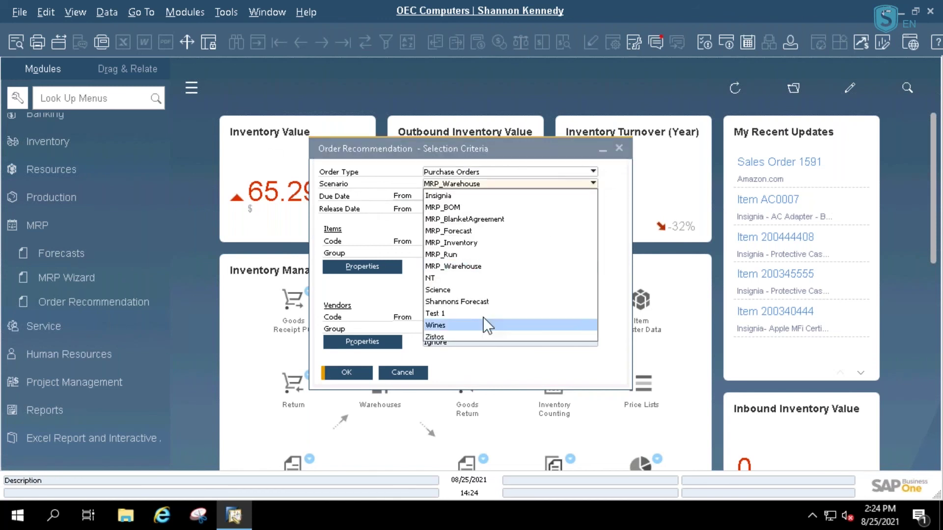
{"action": "left_click", "coordinate": [465, 302]}
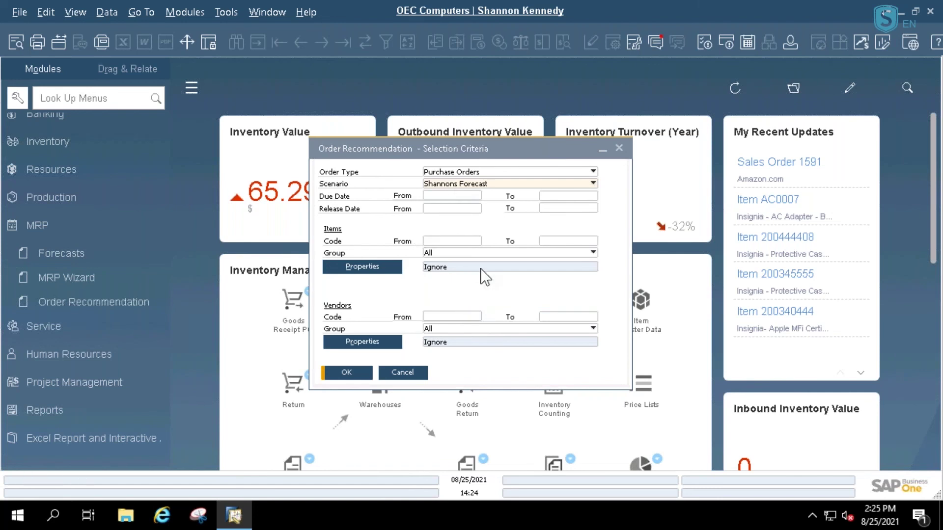
Limit the selection to the Headphone Accessorie item group, and list the order recommendations in a maximized window.
{"action": "left_click", "coordinate": [594, 254]}
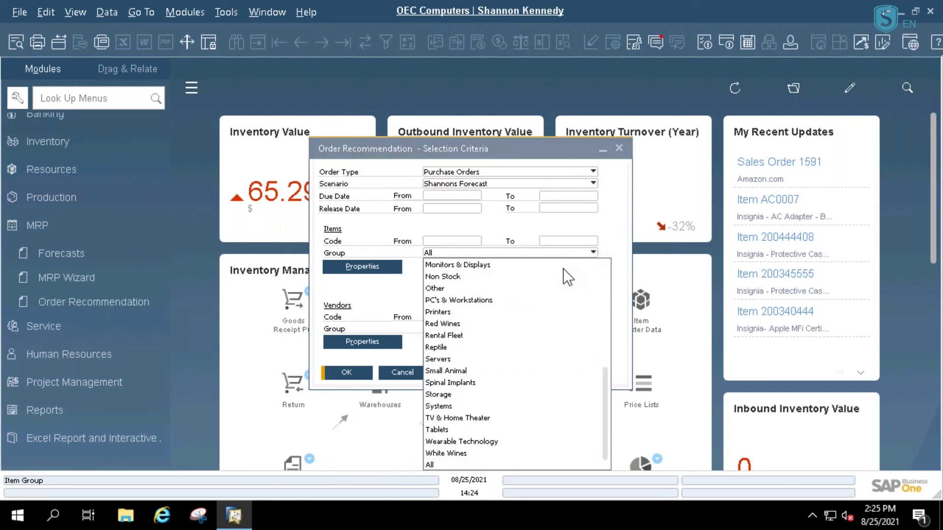
{"action": "left_click_drag", "start_coordinate": [604, 405], "coordinate": [604, 366]}
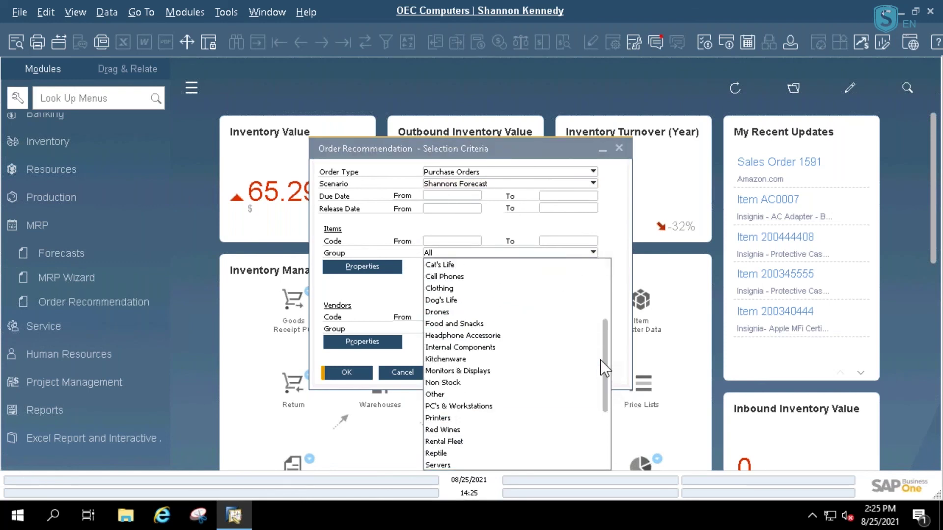
{"action": "left_click", "coordinate": [492, 337]}
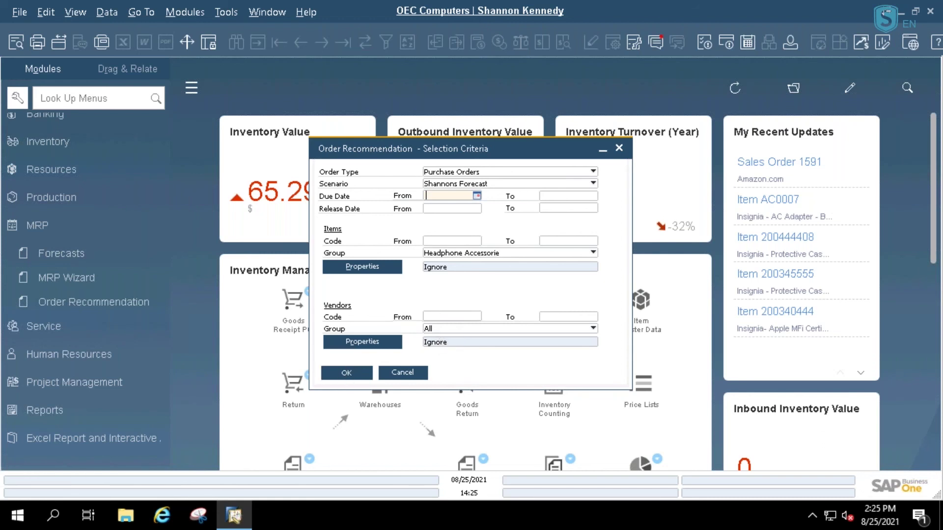
{"action": "left_click", "coordinate": [346, 373]}
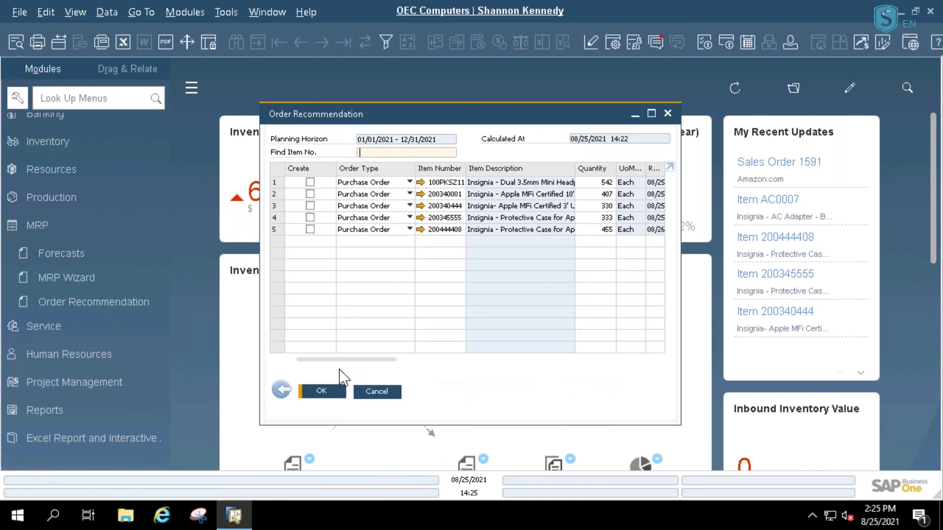
{"action": "left_click", "coordinate": [656, 110]}
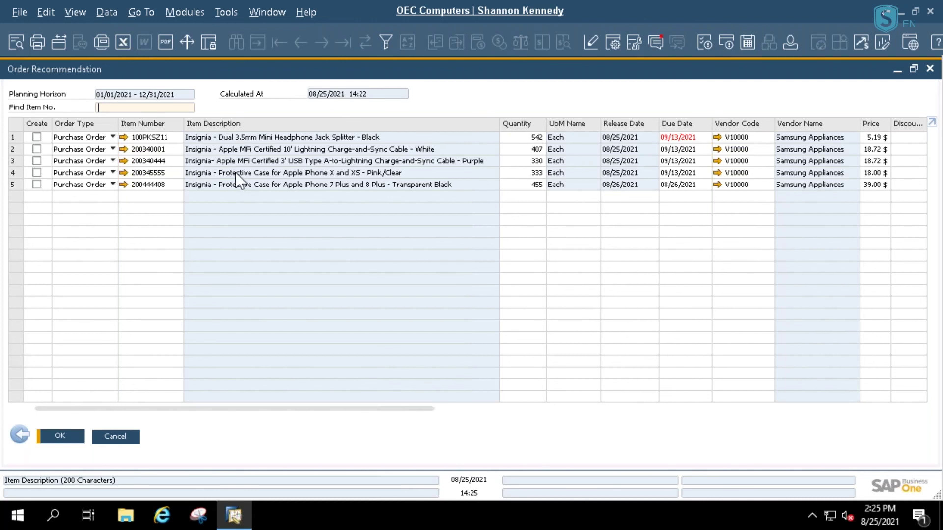
Mark all five recommended Insignia items for creation and generate their purchase order.
{"action": "left_click", "coordinate": [37, 137]}
{"action": "left_click", "coordinate": [37, 148]}
{"action": "left_click", "coordinate": [37, 161]}
{"action": "left_click", "coordinate": [37, 173]}
{"action": "left_click", "coordinate": [37, 185]}
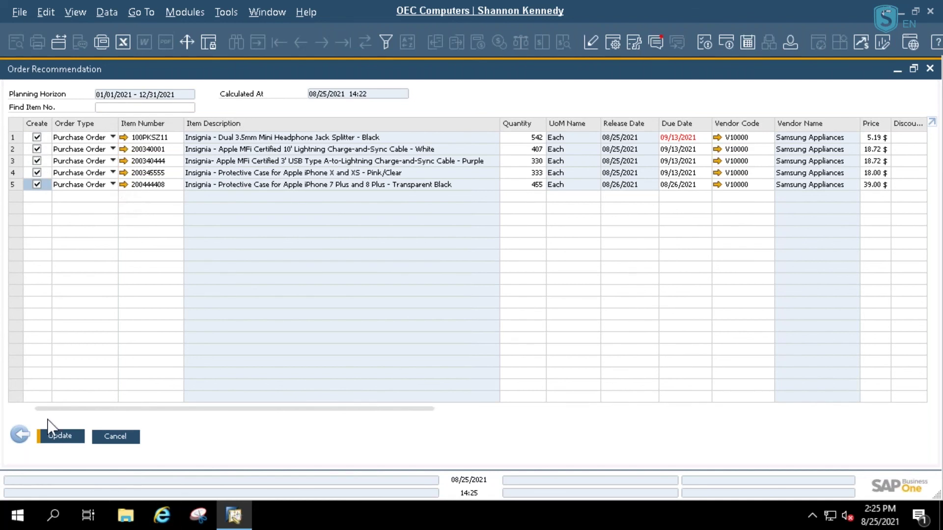
{"action": "left_click", "coordinate": [61, 438]}
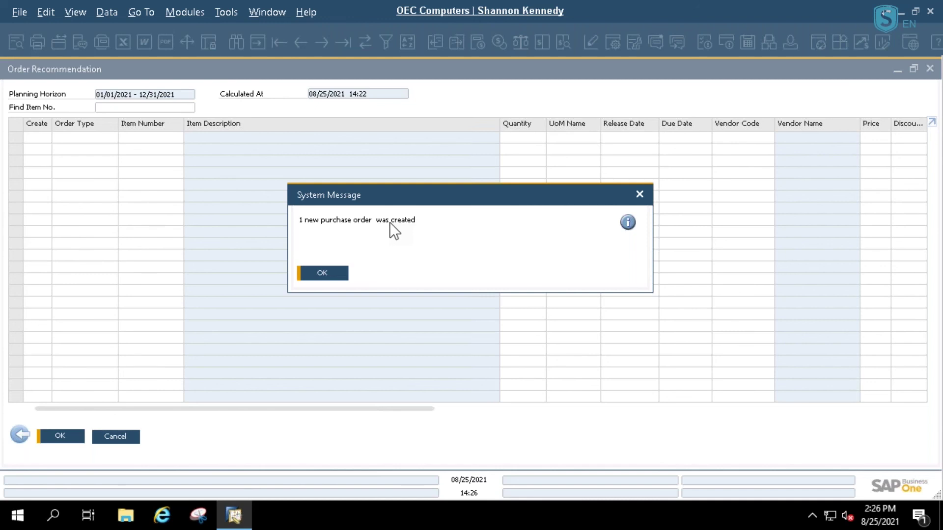
{"action": "left_click", "coordinate": [327, 272]}
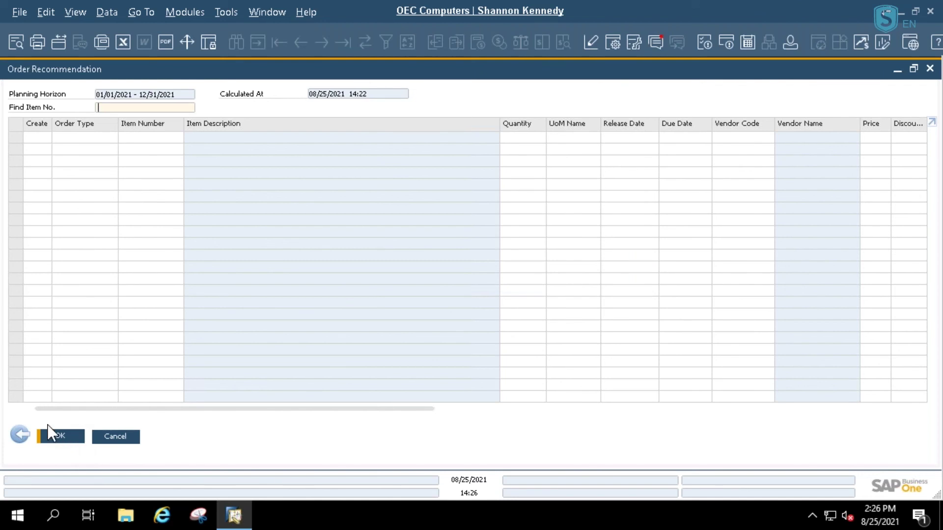
Close the order recommendation list and its selection criteria, and collapse the MRP module.
{"action": "left_click", "coordinate": [60, 440]}
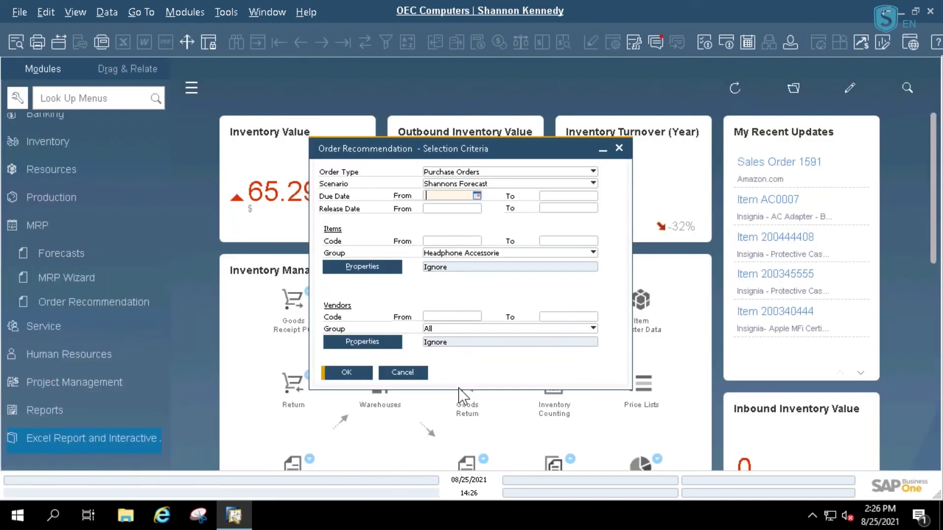
{"action": "left_click", "coordinate": [403, 373]}
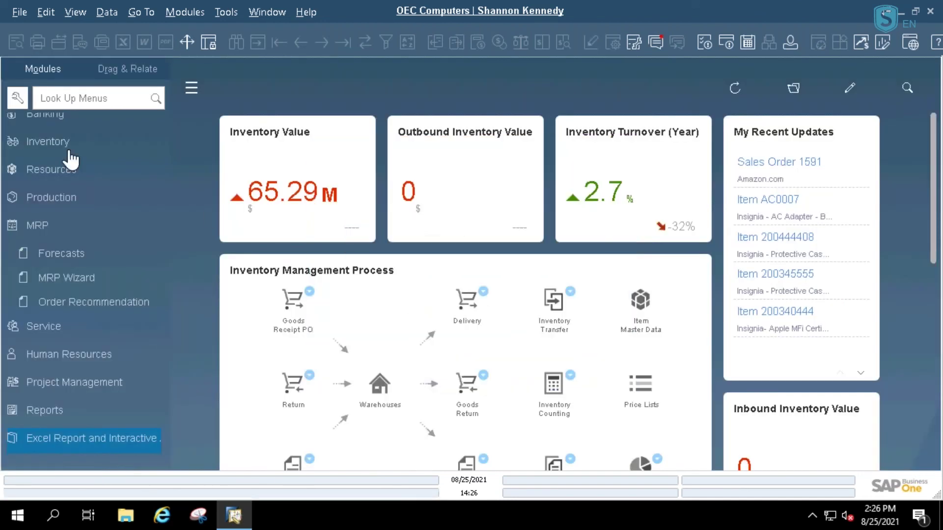
{"action": "left_click", "coordinate": [55, 227]}
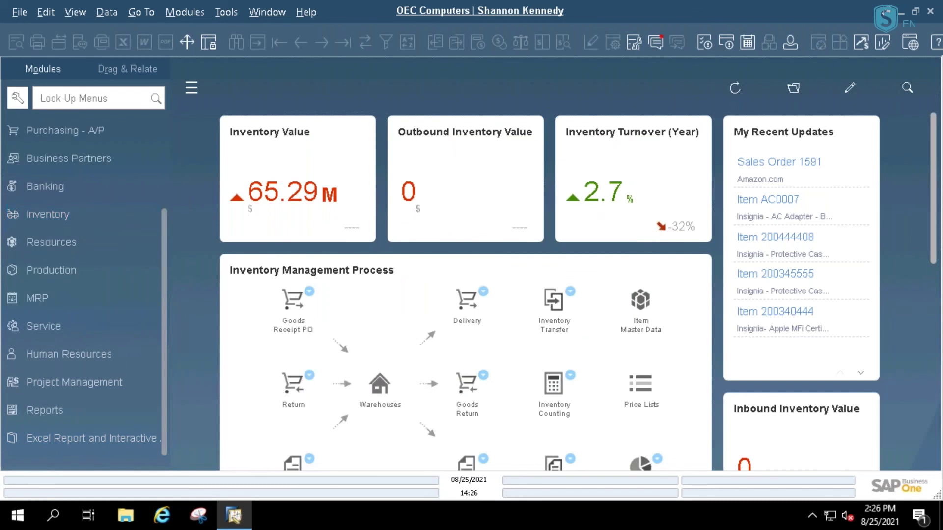
Open the most recent purchase order under Purchasing - A/P, review its vendor and item lines, and close it.
{"action": "left_click", "coordinate": [68, 130]}
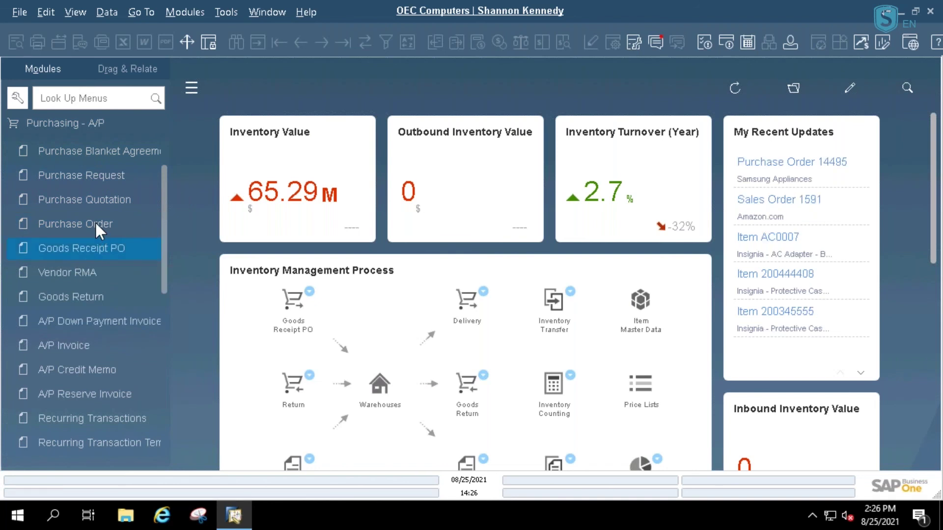
{"action": "left_click", "coordinate": [100, 224]}
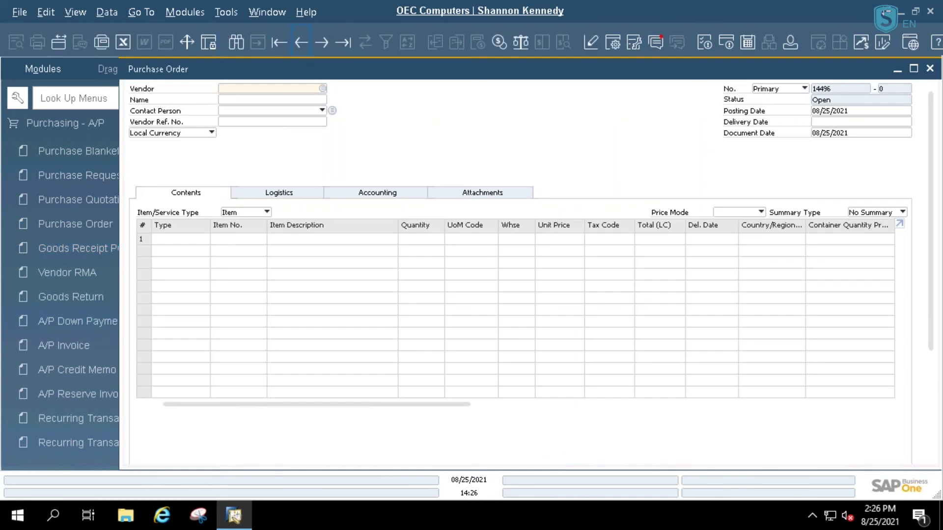
{"action": "left_click", "coordinate": [302, 43]}
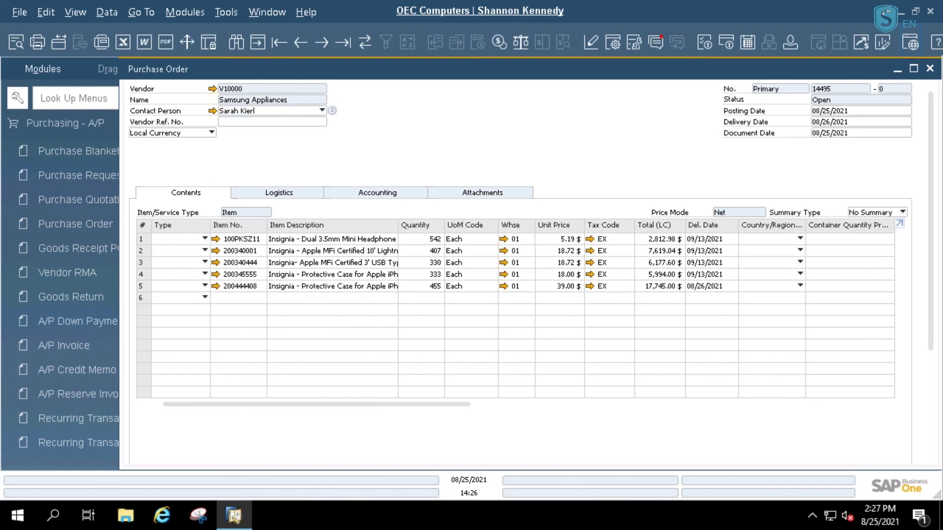
{"action": "left_click", "coordinate": [929, 69]}
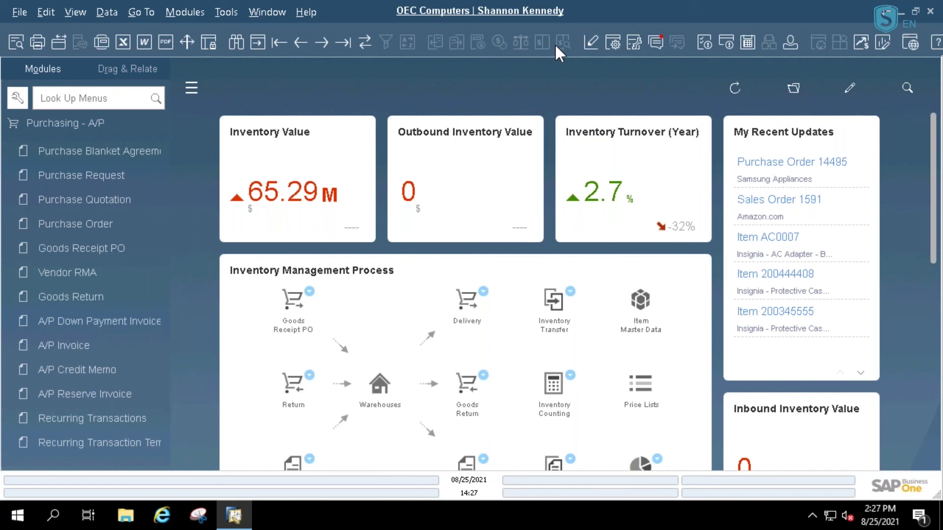
Check the available dashboard templates without applying one, and examine the inventory turnover and top item group widgets.
{"action": "left_click", "coordinate": [793, 90]}
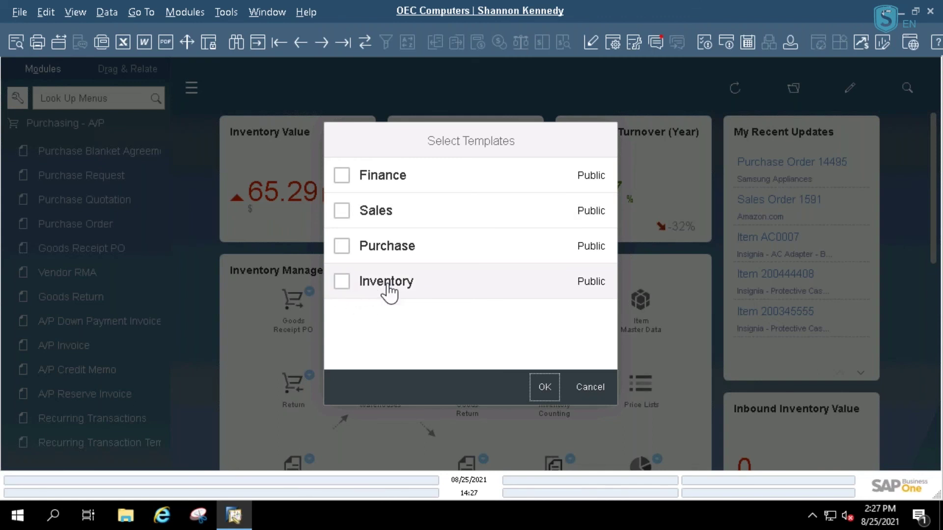
{"action": "left_click", "coordinate": [584, 386]}
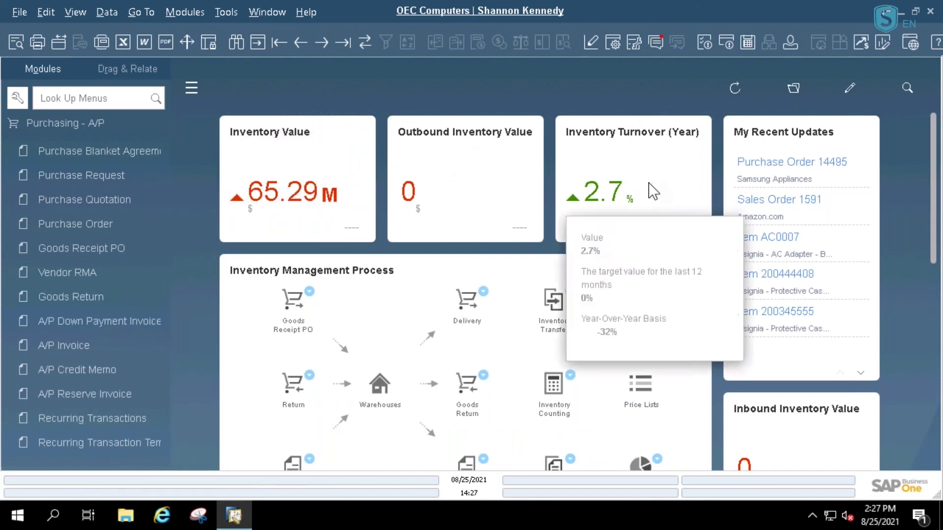
{"action": "mouse_move", "coordinate": [572, 200]}
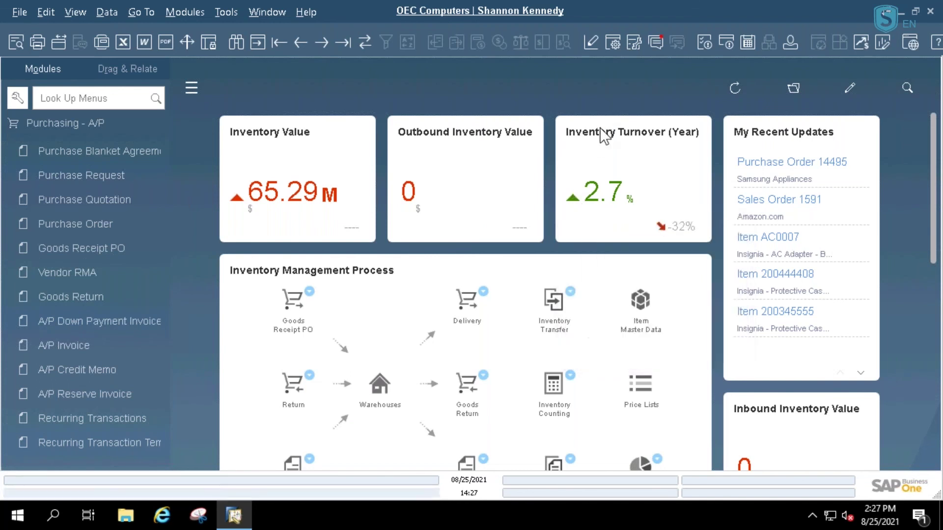
{"action": "scroll", "coordinate": [585, 197], "scroll_direction": "down", "scroll_amount": 3}
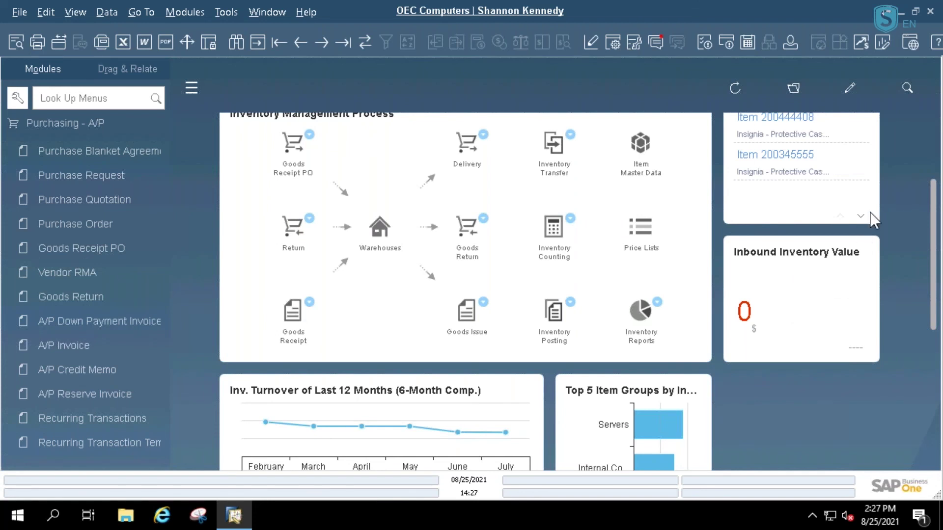
{"action": "left_click_drag", "start_coordinate": [935, 210], "coordinate": [937, 313]}
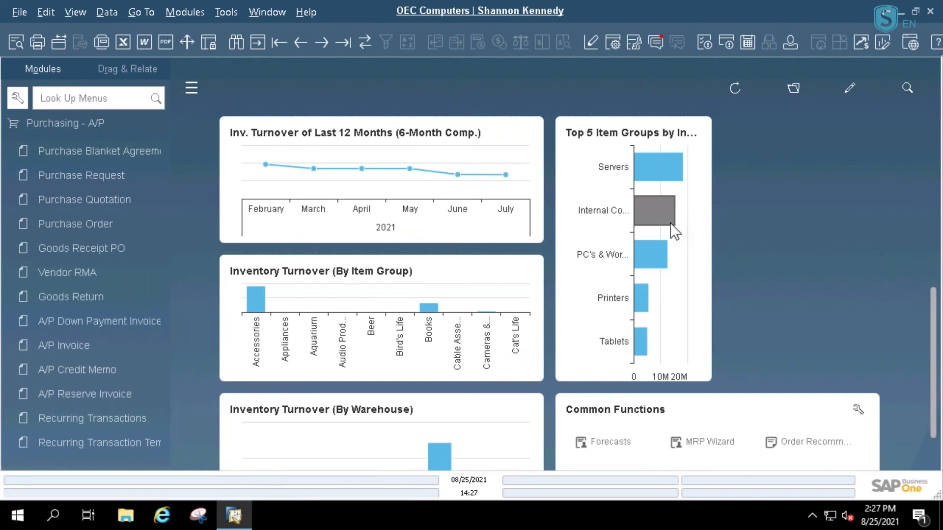
{"action": "mouse_move", "coordinate": [672, 228]}
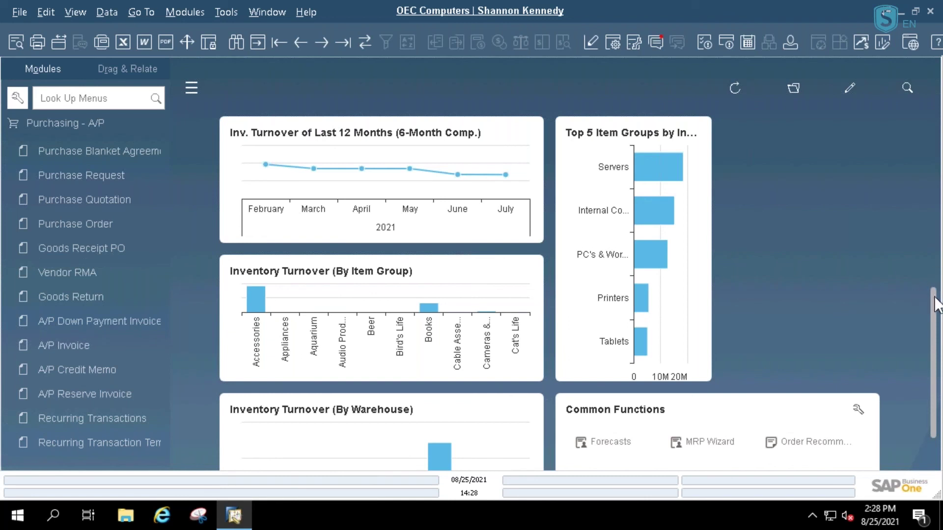
Open Forecasts from the dashboard's Common Functions widget to view the form, and close it again.
{"action": "scroll", "coordinate": [937, 316], "scroll_direction": "down", "scroll_amount": 1}
{"action": "left_click_drag", "start_coordinate": [937, 315], "coordinate": [939, 368]}
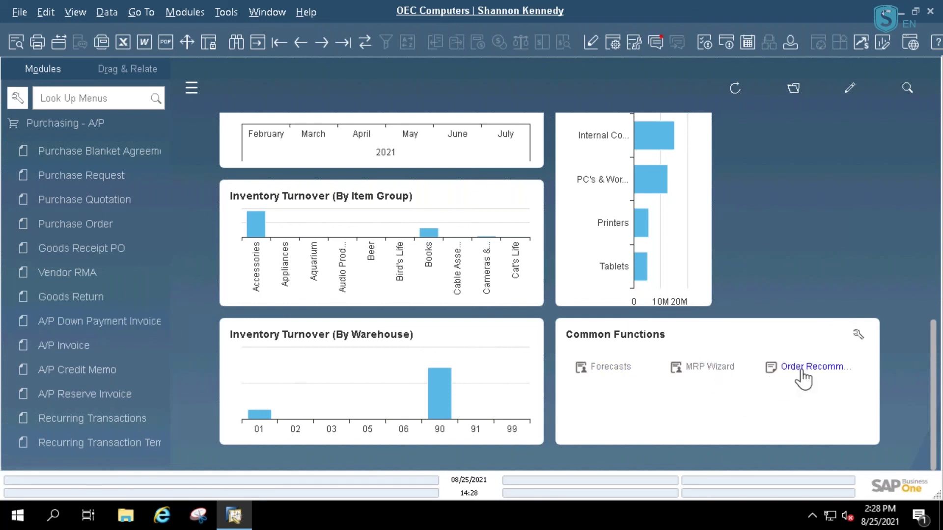
{"action": "left_click", "coordinate": [610, 367]}
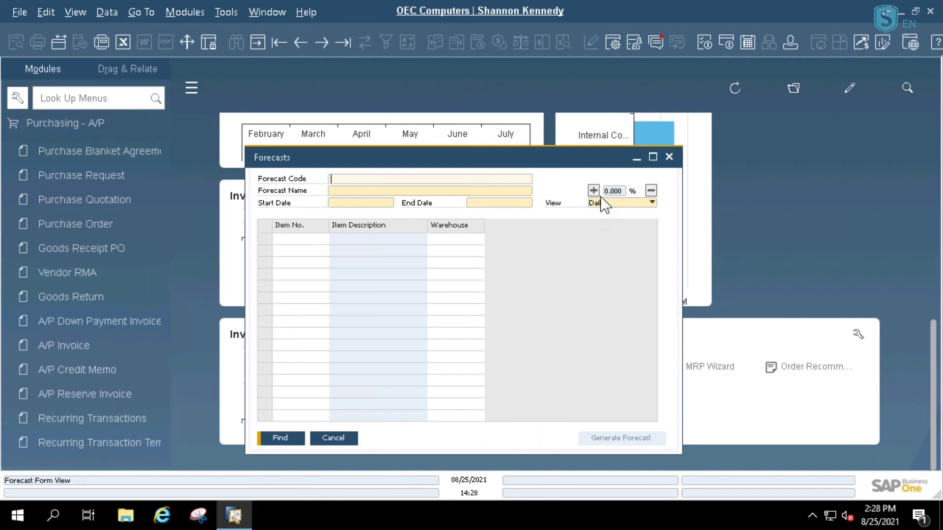
{"action": "left_click", "coordinate": [669, 157]}
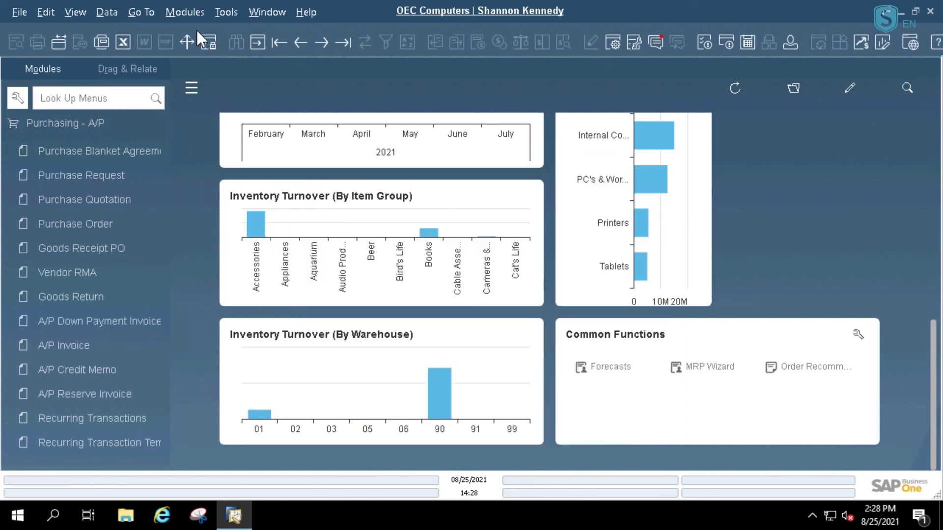
Hide the module list to widen the dashboard, and return to the Inventory Value and Inventory Management Process widgets.
{"action": "left_click", "coordinate": [192, 92]}
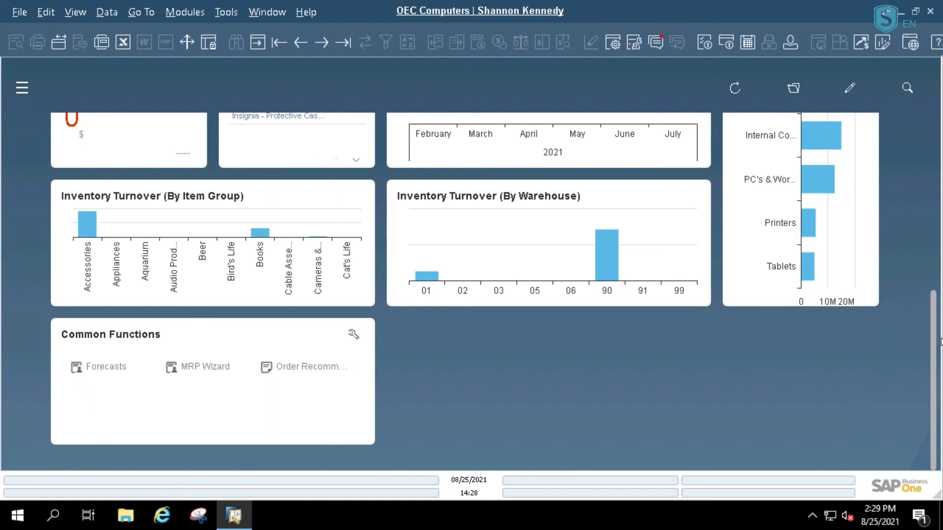
{"action": "left_click", "coordinate": [808, 233]}
{"action": "scroll", "coordinate": [933, 388], "scroll_direction": "up", "scroll_amount": 5}
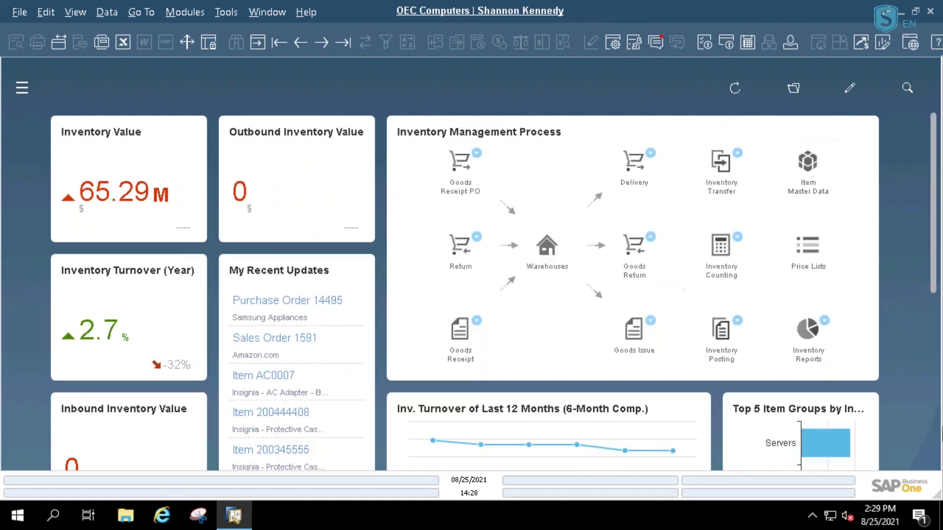